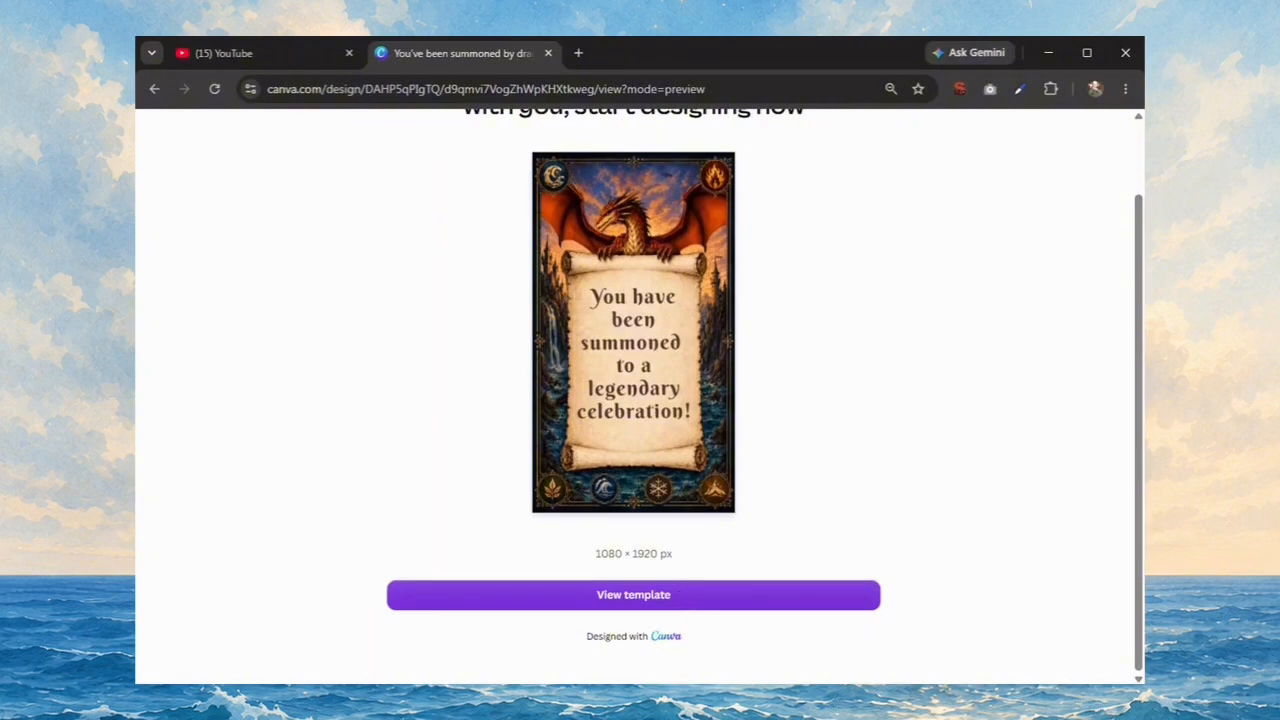
# Open the dragon invitation template in the editor.
pyautogui.click(684, 605)
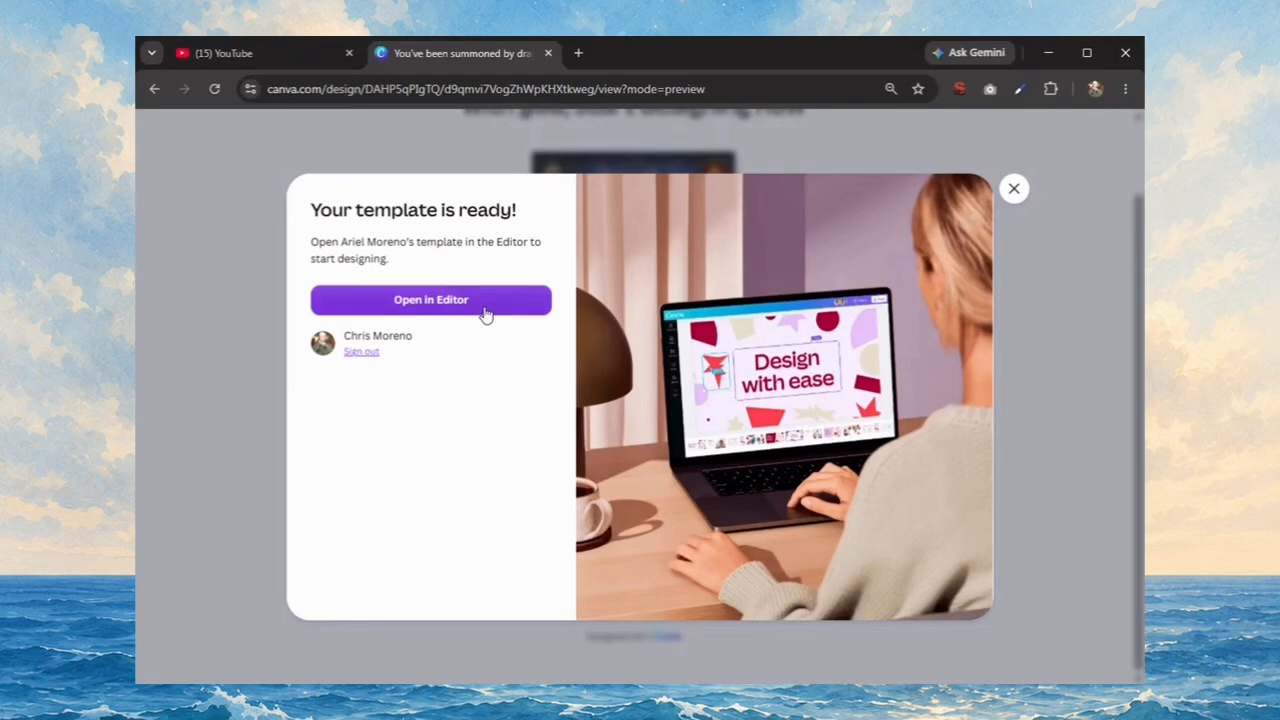
pyautogui.click(431, 299)
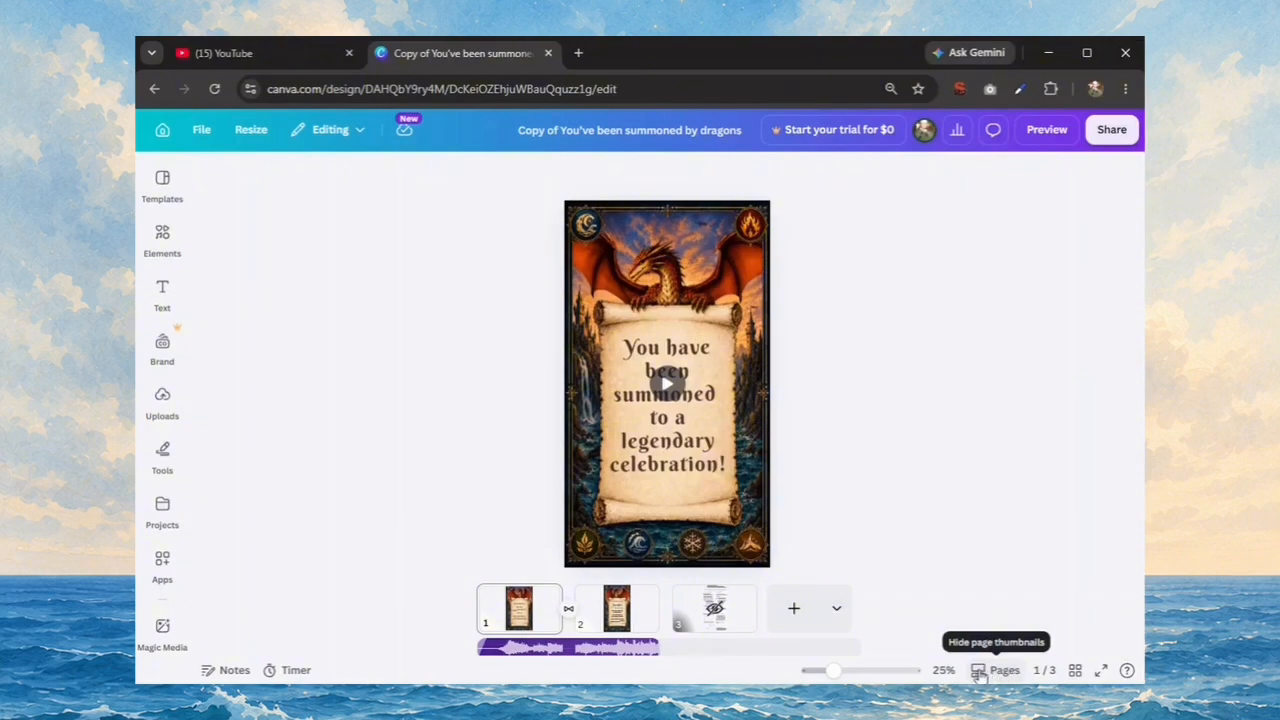
# Hide the page thumbnails to show the invitation pages as a vertical list and set the zoom to 30%.
pyautogui.click(1006, 672)
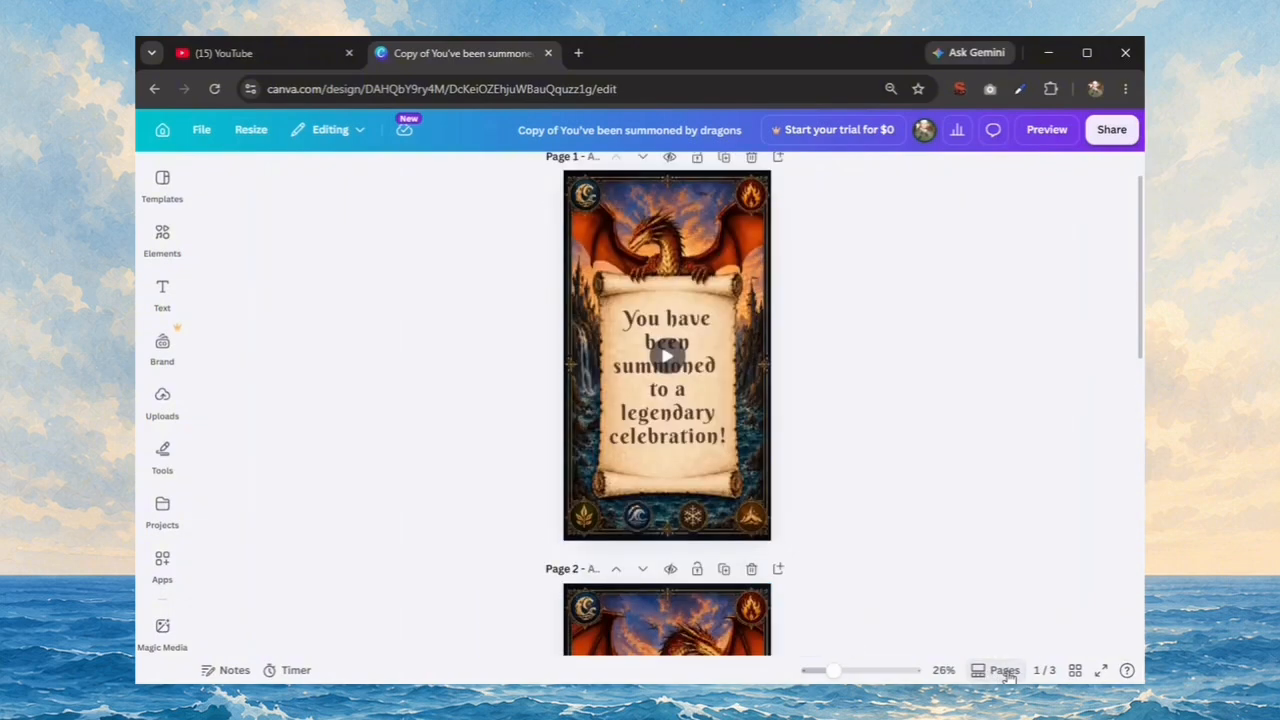
pyautogui.scroll(-9, 897, 491)
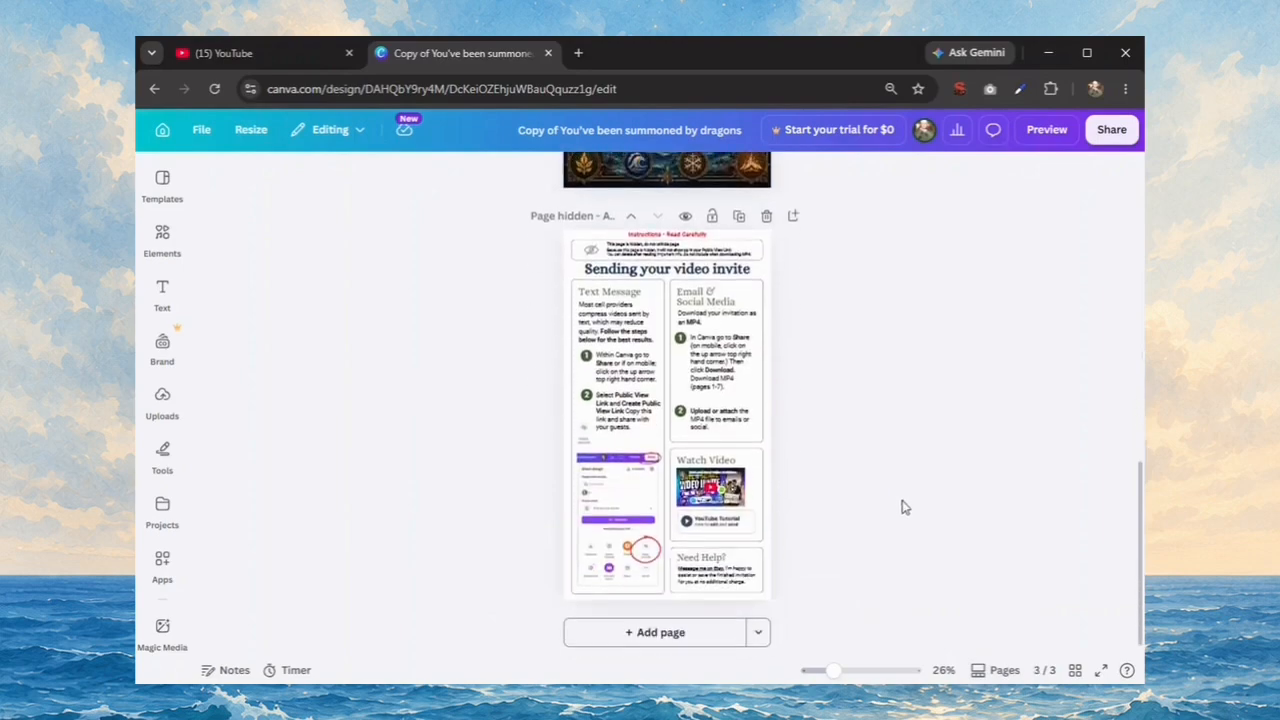
pyautogui.scroll(10, 903, 508)
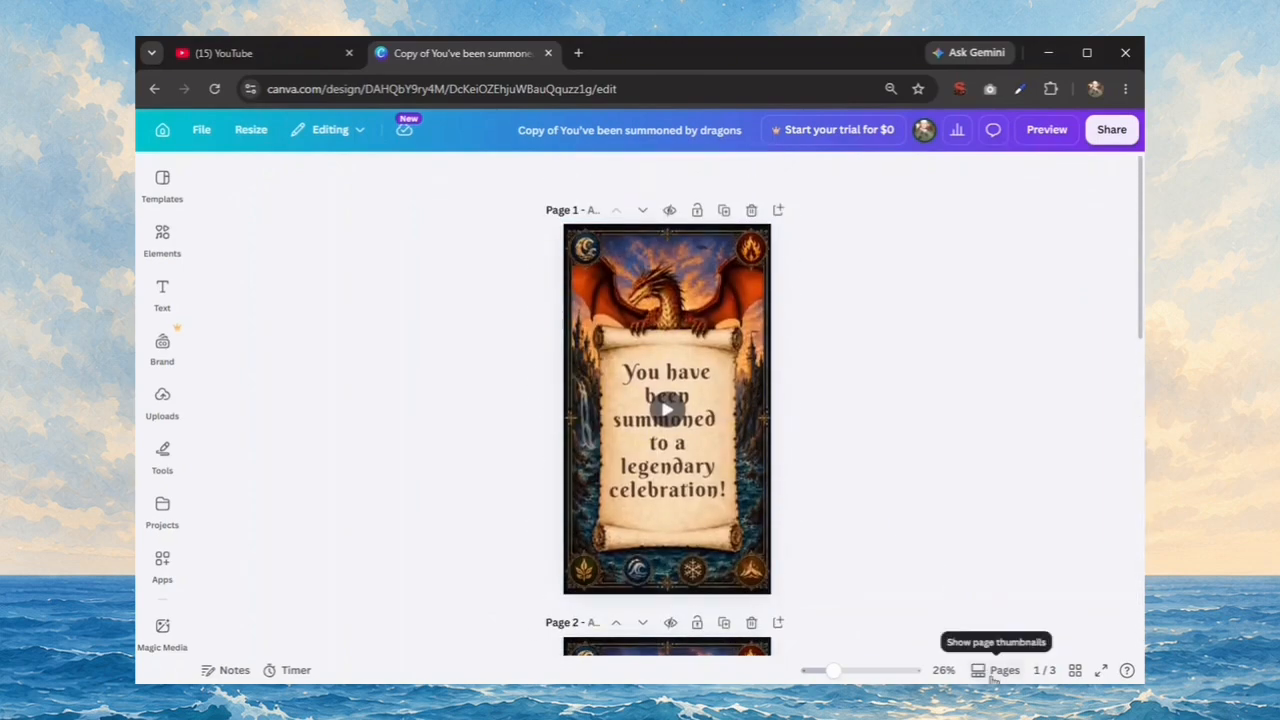
pyautogui.click(995, 674)
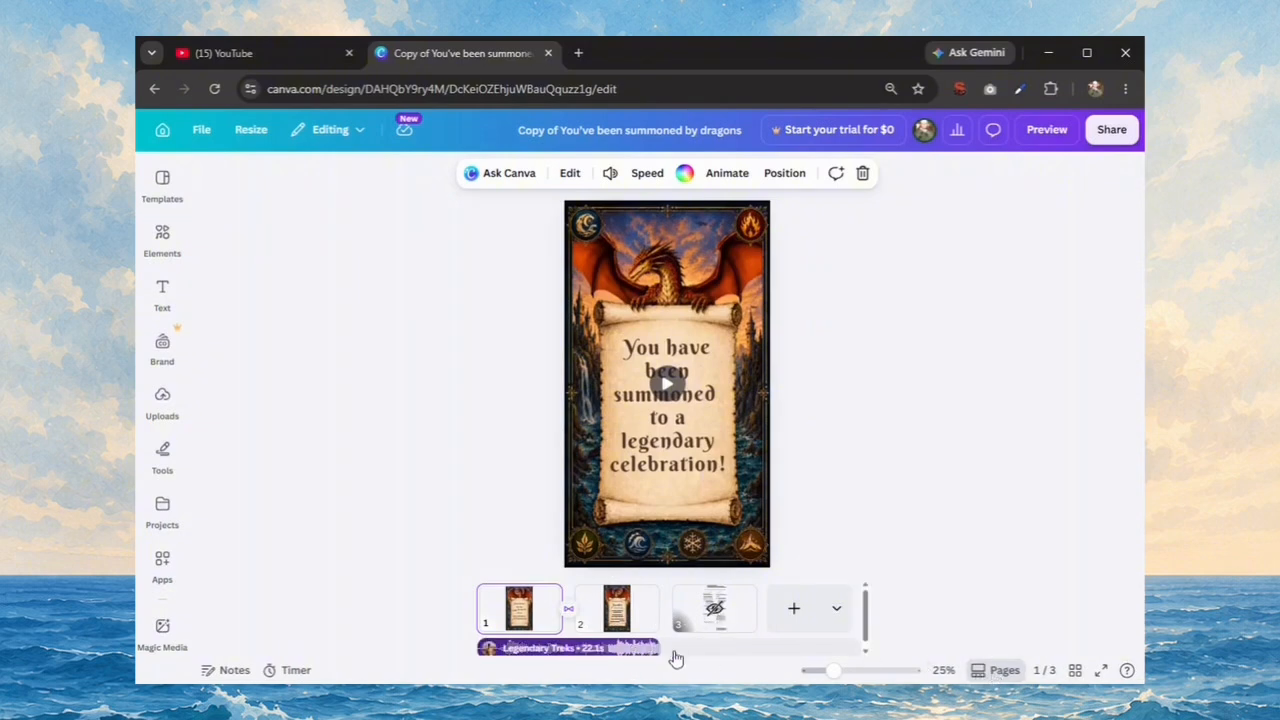
pyautogui.click(985, 673)
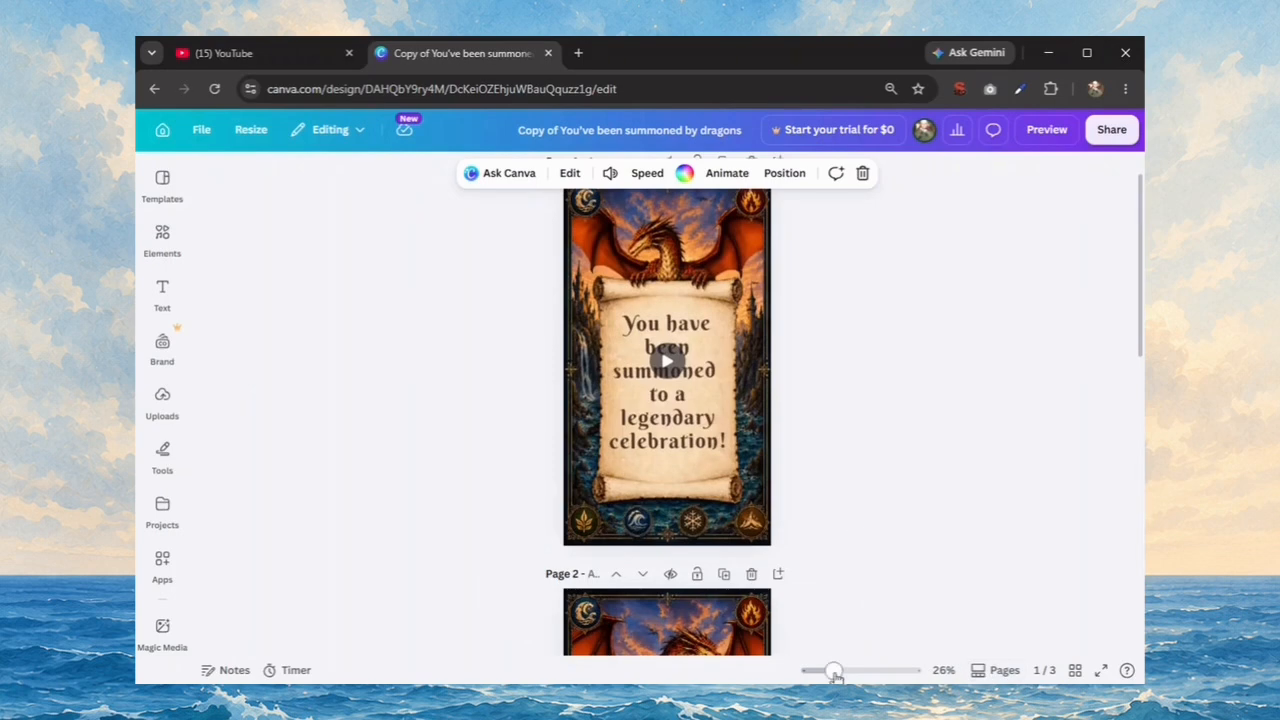
pyautogui.moveTo(834, 671)
pyautogui.mouseDown()
pyautogui.moveTo(867, 672)
pyautogui.moveTo(838, 675)
pyautogui.mouseUp()
pyautogui.scroll(3, 958, 570)
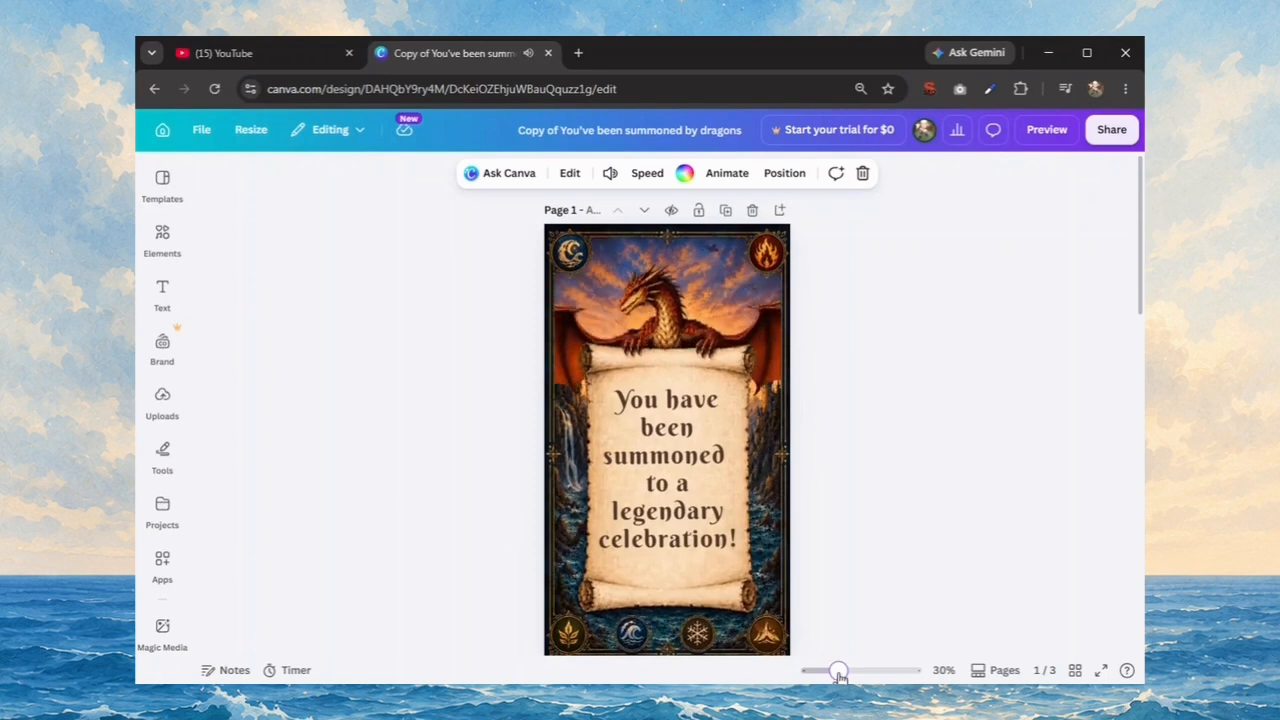
# Replace the word "summoned" with "invited" in the scroll text on page 1.
pyautogui.click(677, 405)
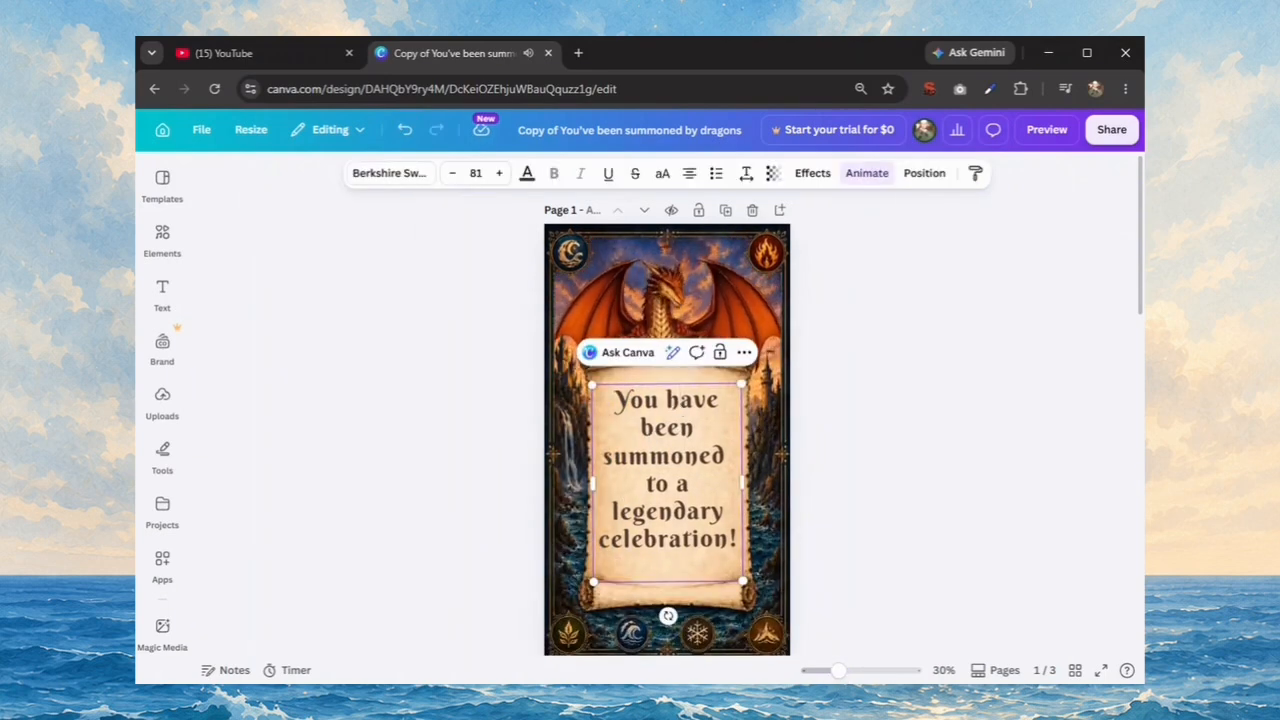
pyautogui.moveTo(603, 455); pyautogui.dragTo(725, 456)
pyautogui.write('invite')
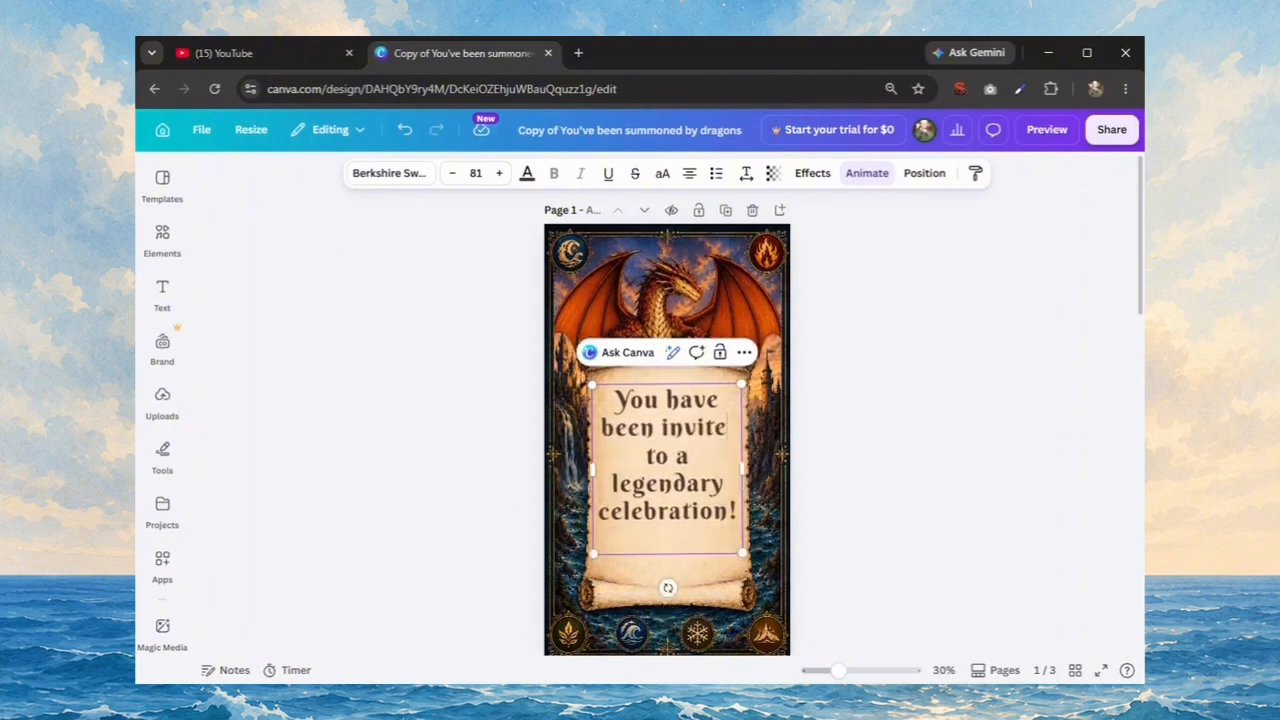
pyautogui.write('d')
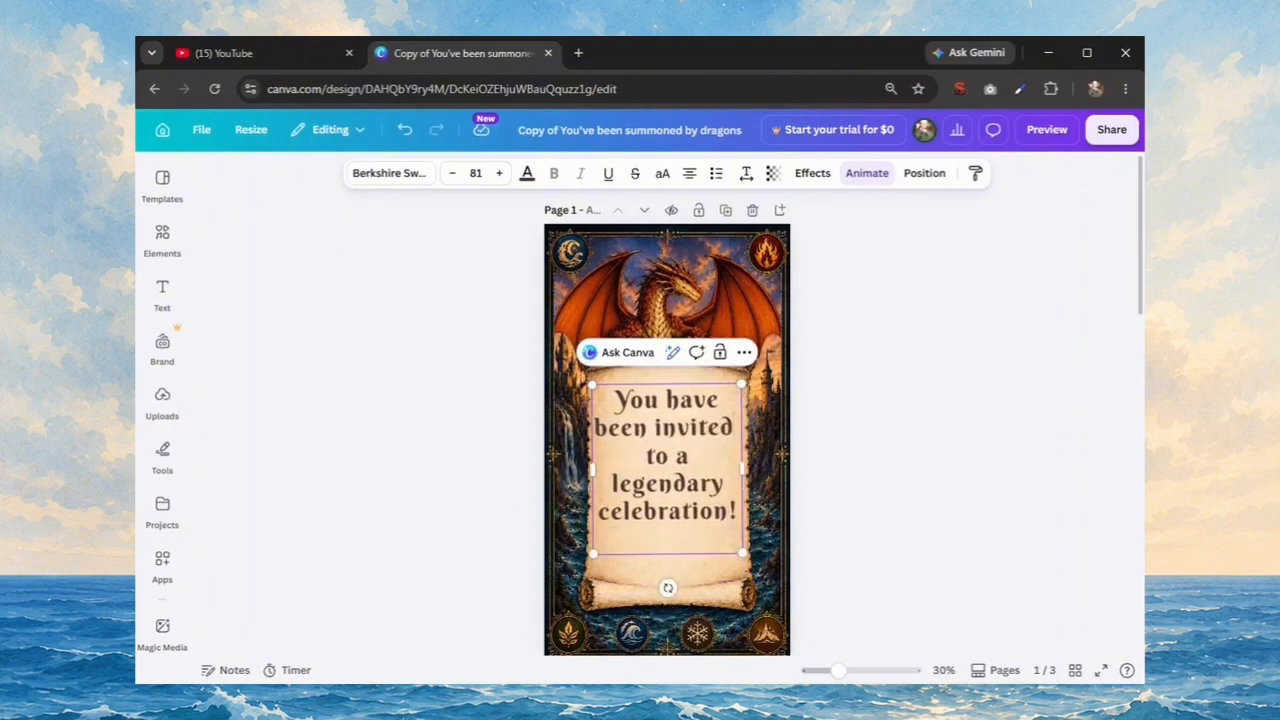
pyautogui.click(858, 468)
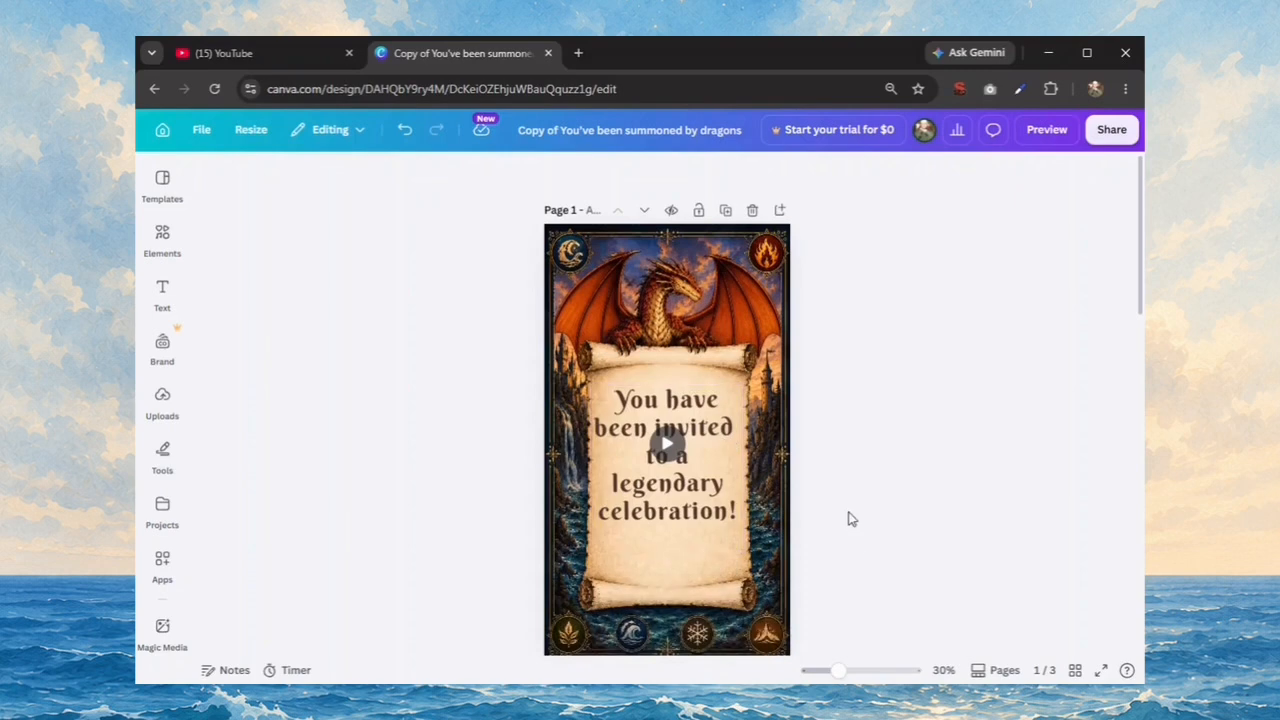
# On page 2, shift the name heading off-centre over the birthday line and align it horizontally to the page's center.
pyautogui.scroll(-3, 849, 517)
pyautogui.scroll(-3, 846, 512)
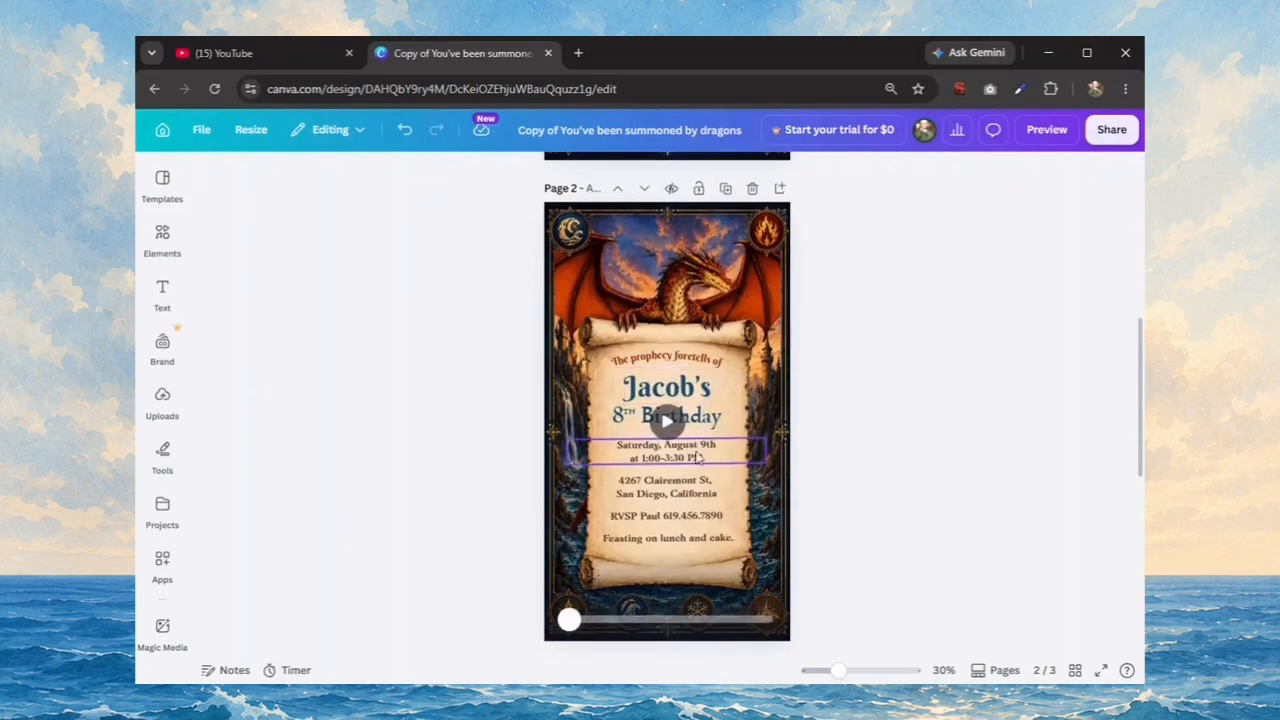
pyautogui.click(694, 490)
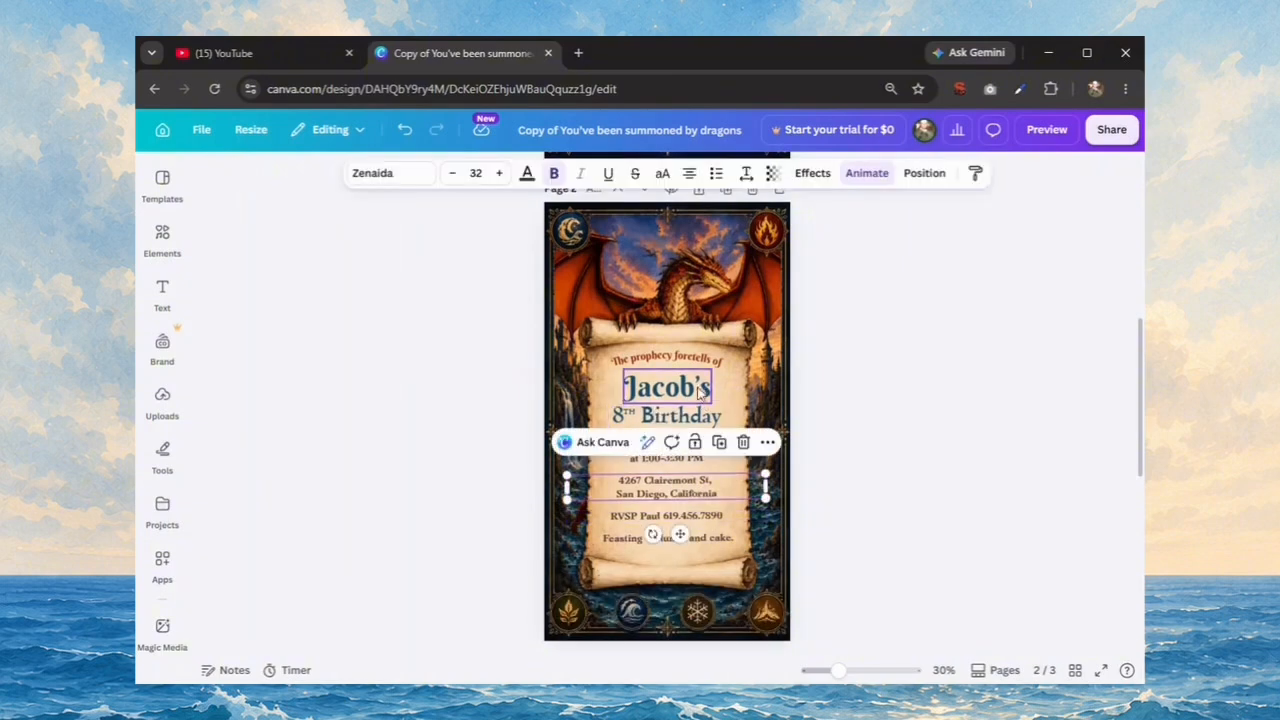
pyautogui.doubleClick(691, 390)
pyautogui.click(758, 389)
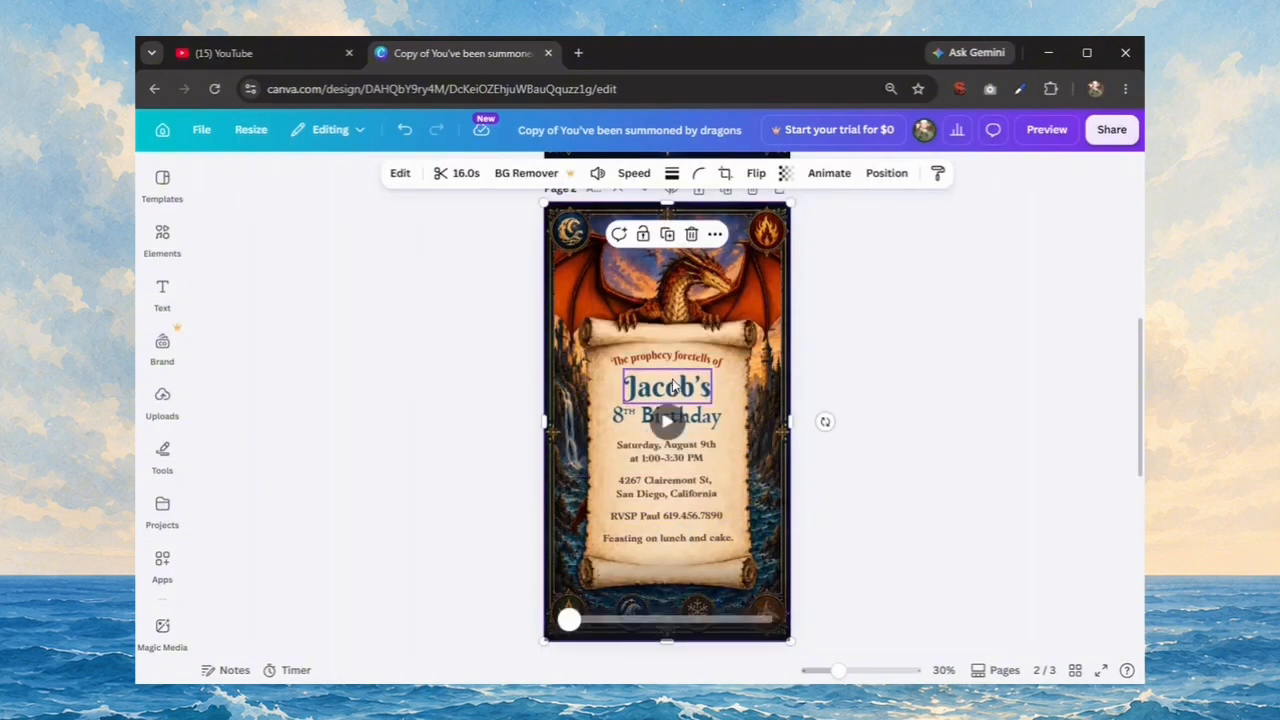
pyautogui.moveTo(672, 379); pyautogui.dragTo(735, 394)
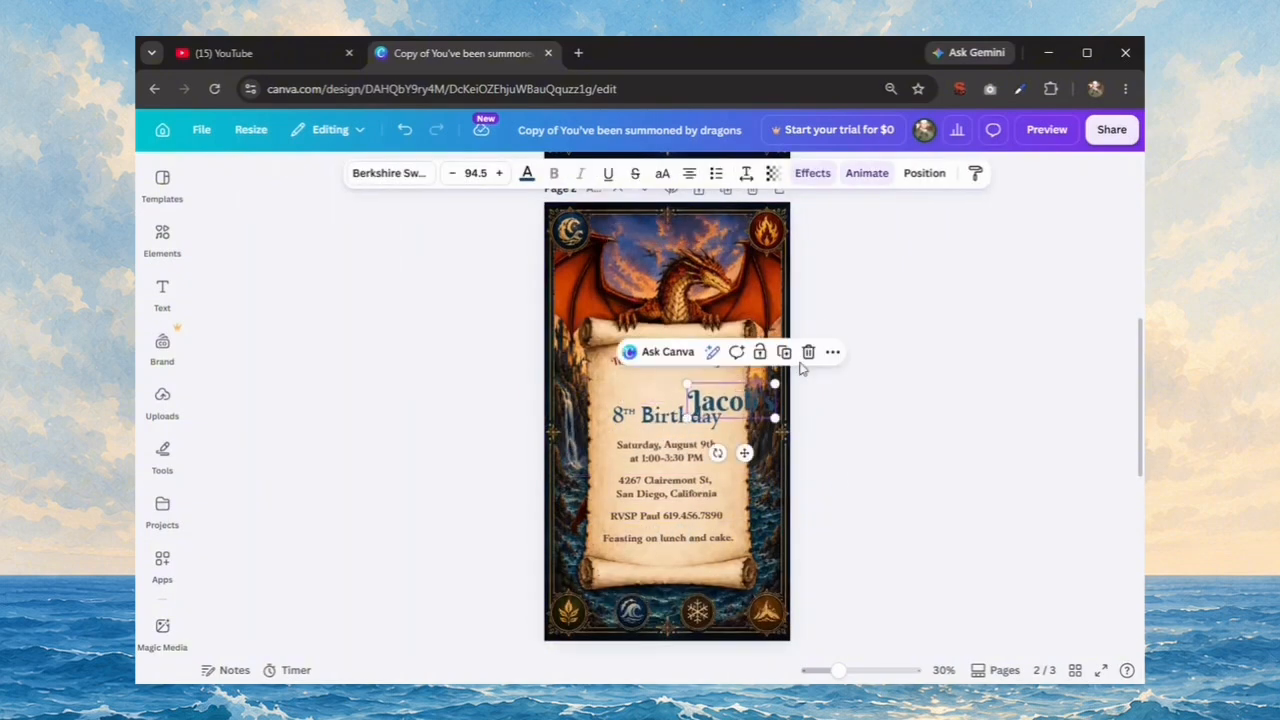
pyautogui.click(926, 174)
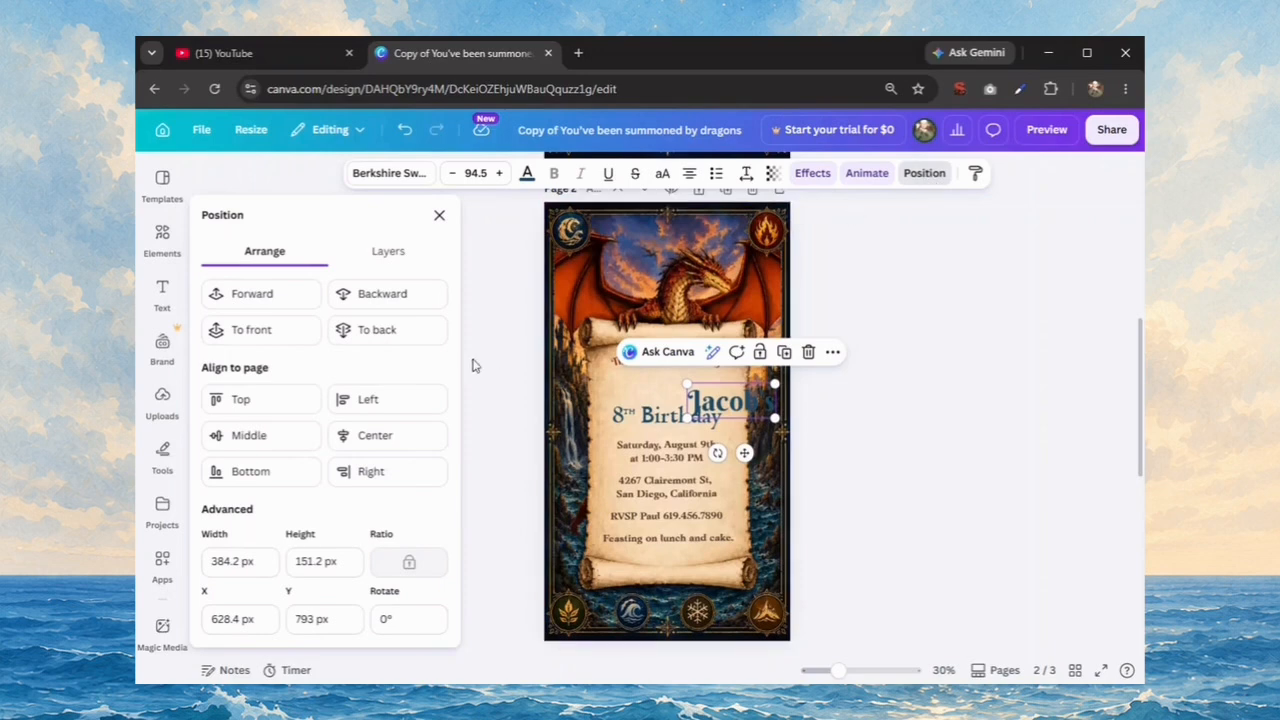
pyautogui.click(373, 437)
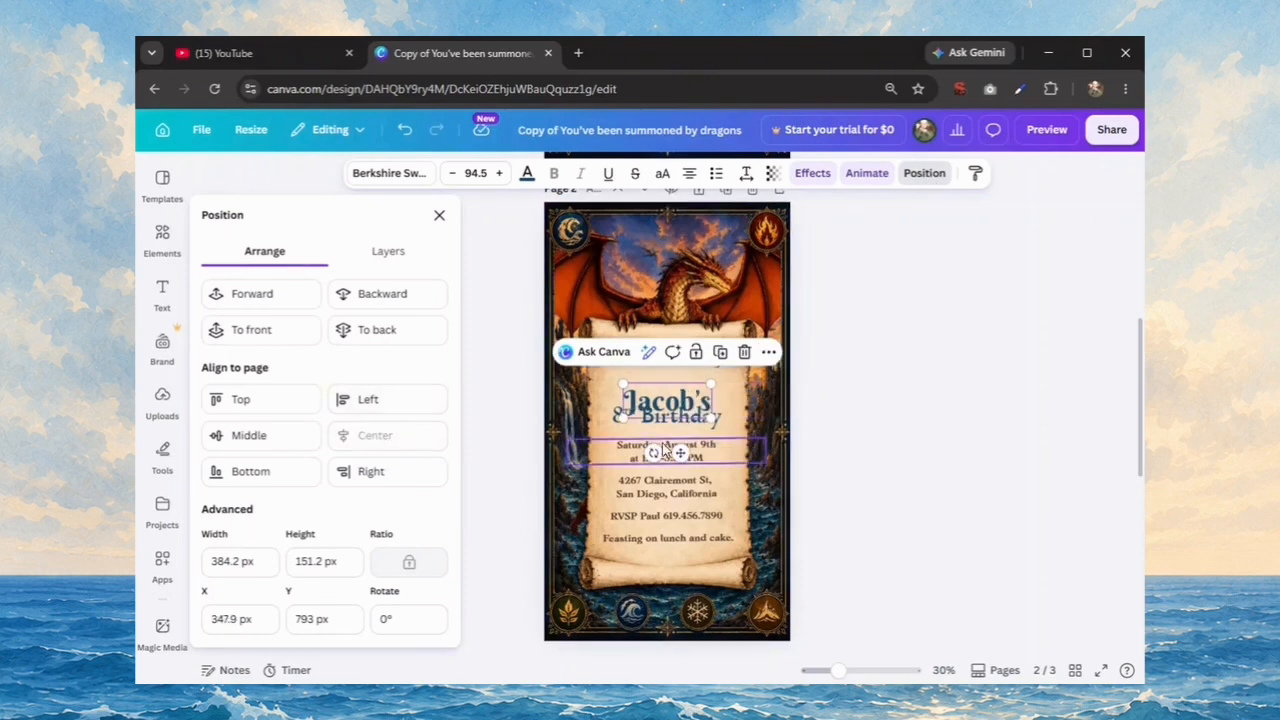
# Move the name heading up so it sits centred just above the birthday line.
pyautogui.click(902, 387)
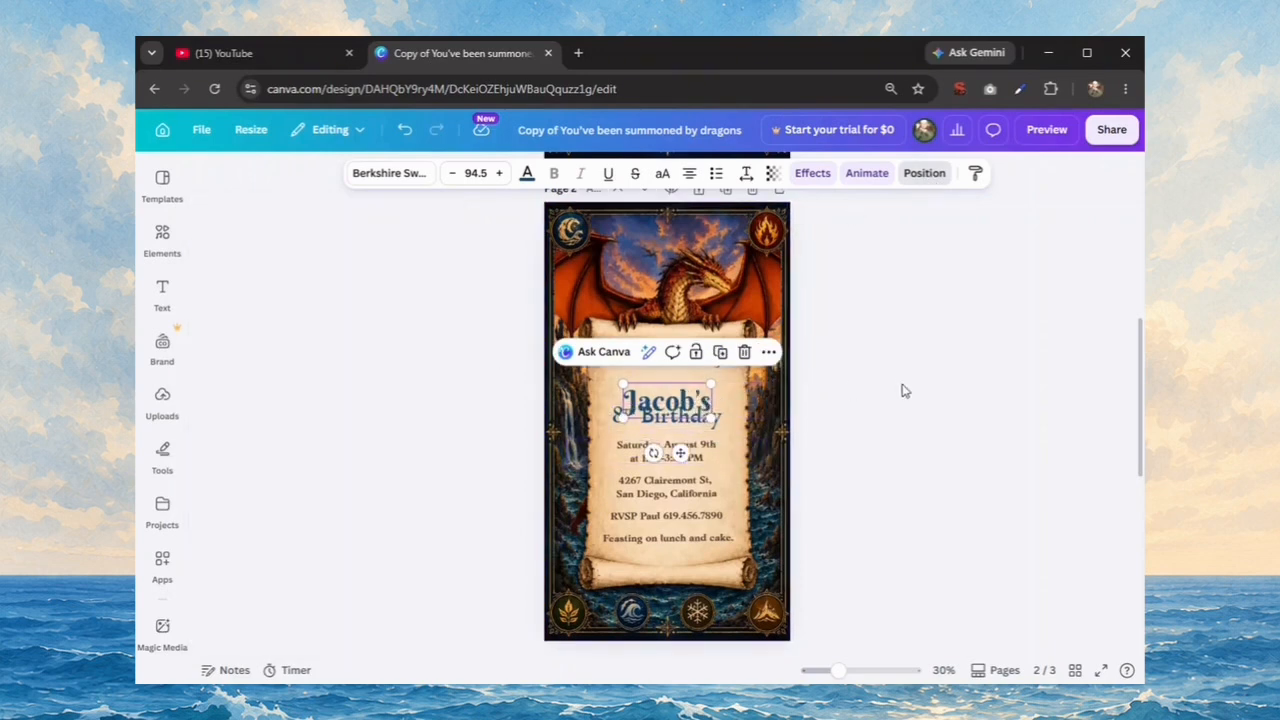
pyautogui.moveTo(681, 453); pyautogui.dragTo(681, 437)
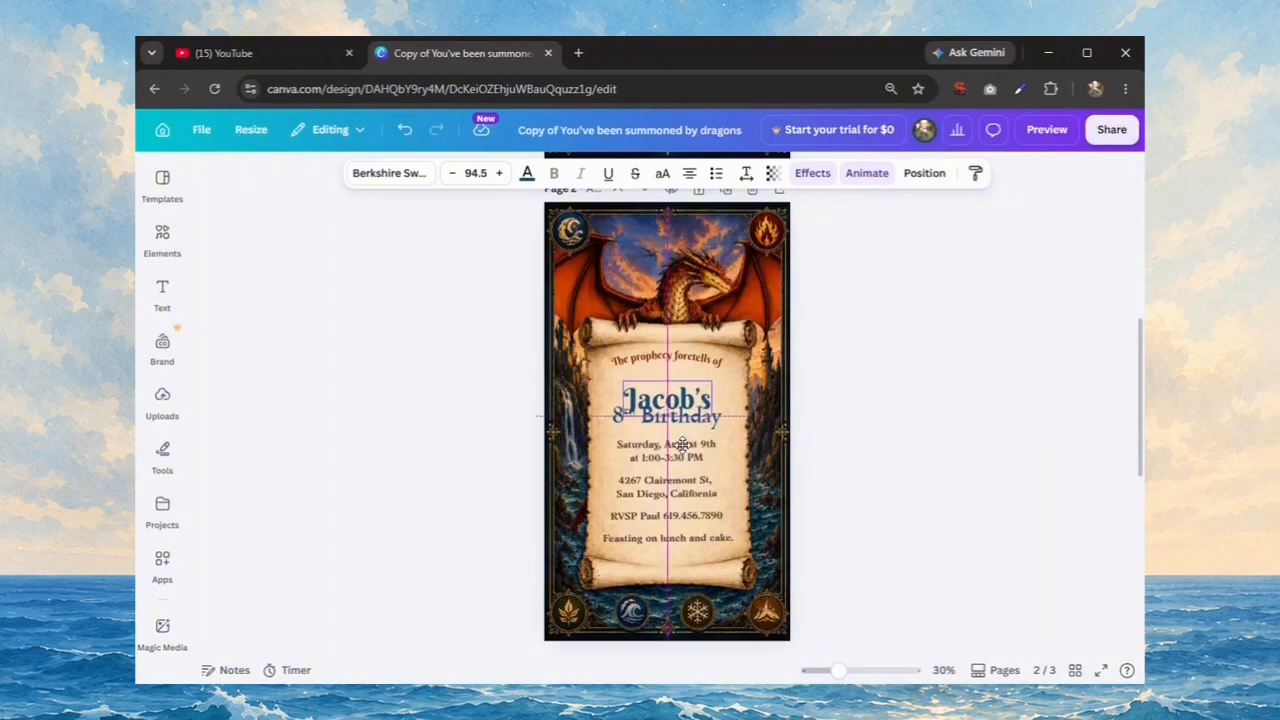
pyautogui.click(860, 394)
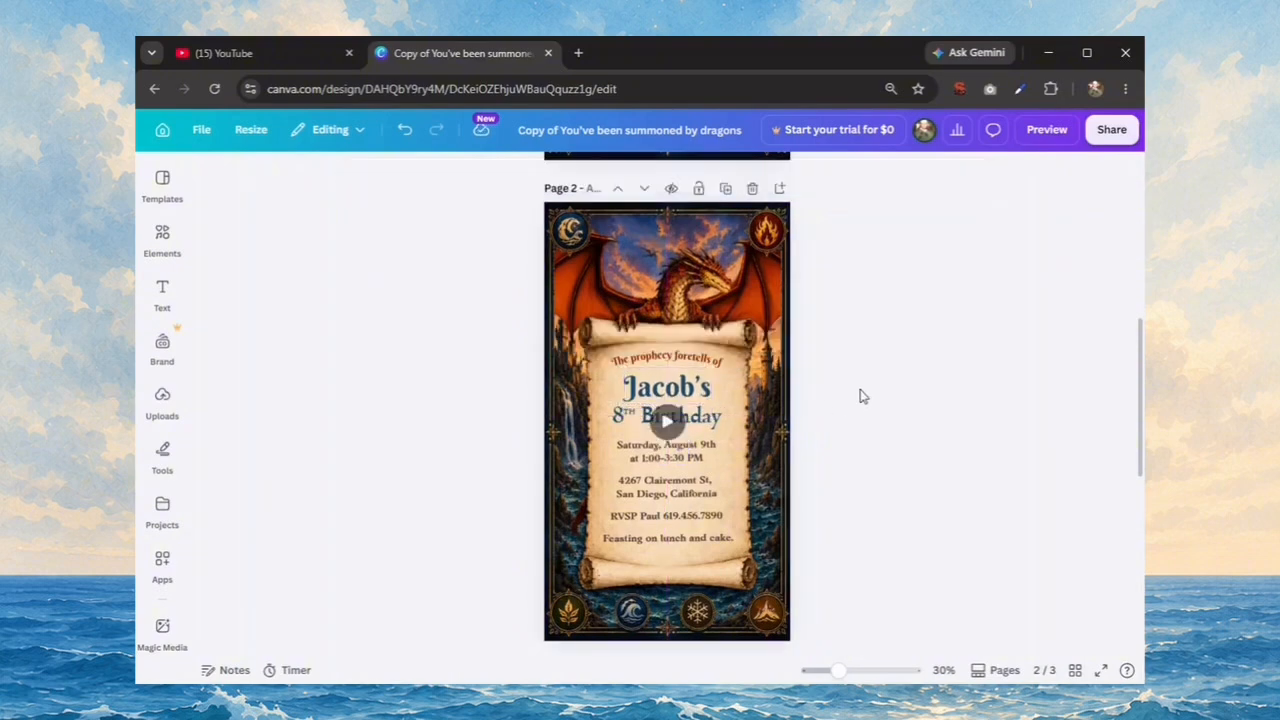
# Enlarge the name heading on page 2 to a font size of about 97.2.
pyautogui.moveTo(659, 384); pyautogui.dragTo(712, 403)
pyautogui.click(883, 391)
pyautogui.click(697, 389)
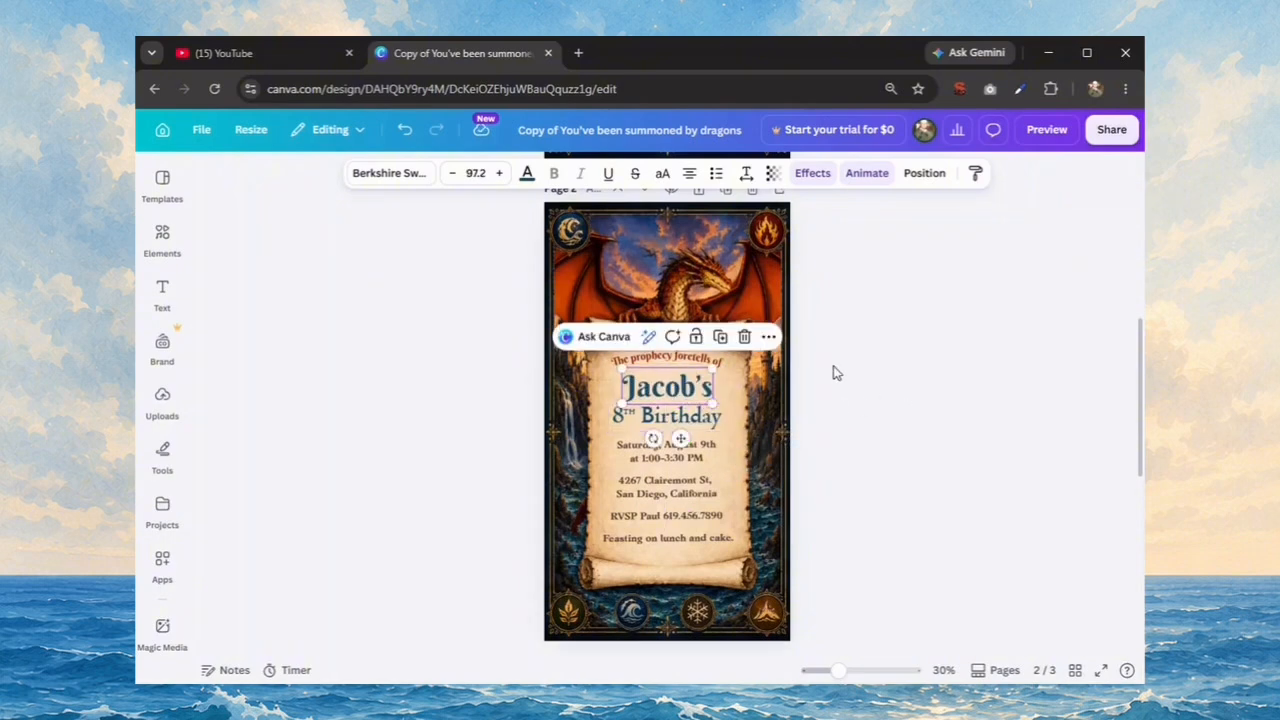
# Try the Zenaida font on the name heading, set it to League Spartan, and browse the remaining fonts.
pyautogui.click(389, 176)
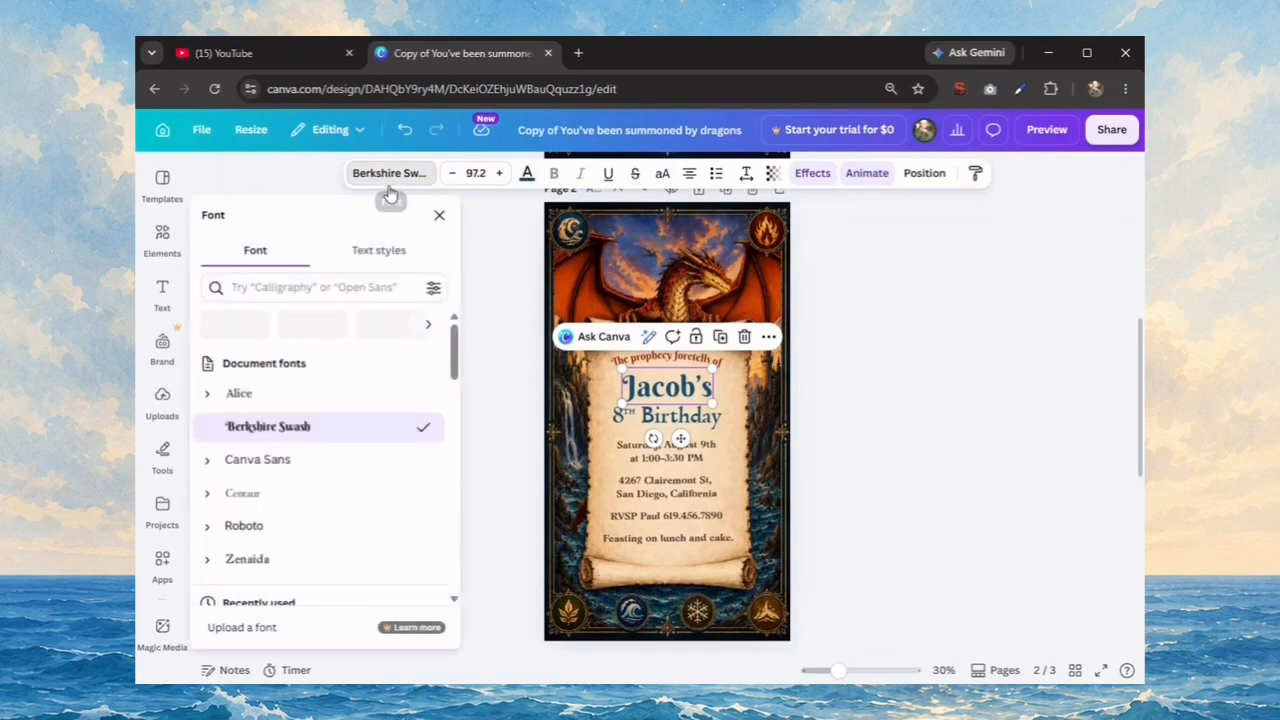
pyautogui.click(272, 566)
pyautogui.scroll(-3, 306, 510)
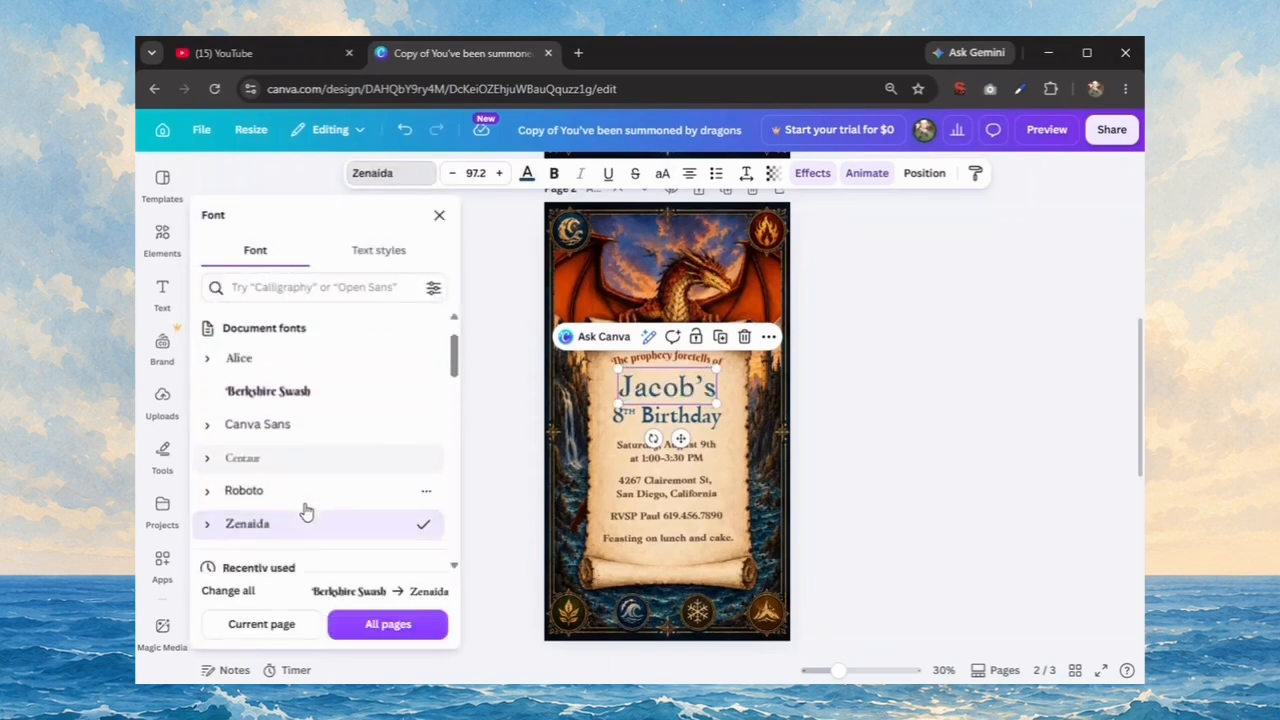
pyautogui.click(294, 476)
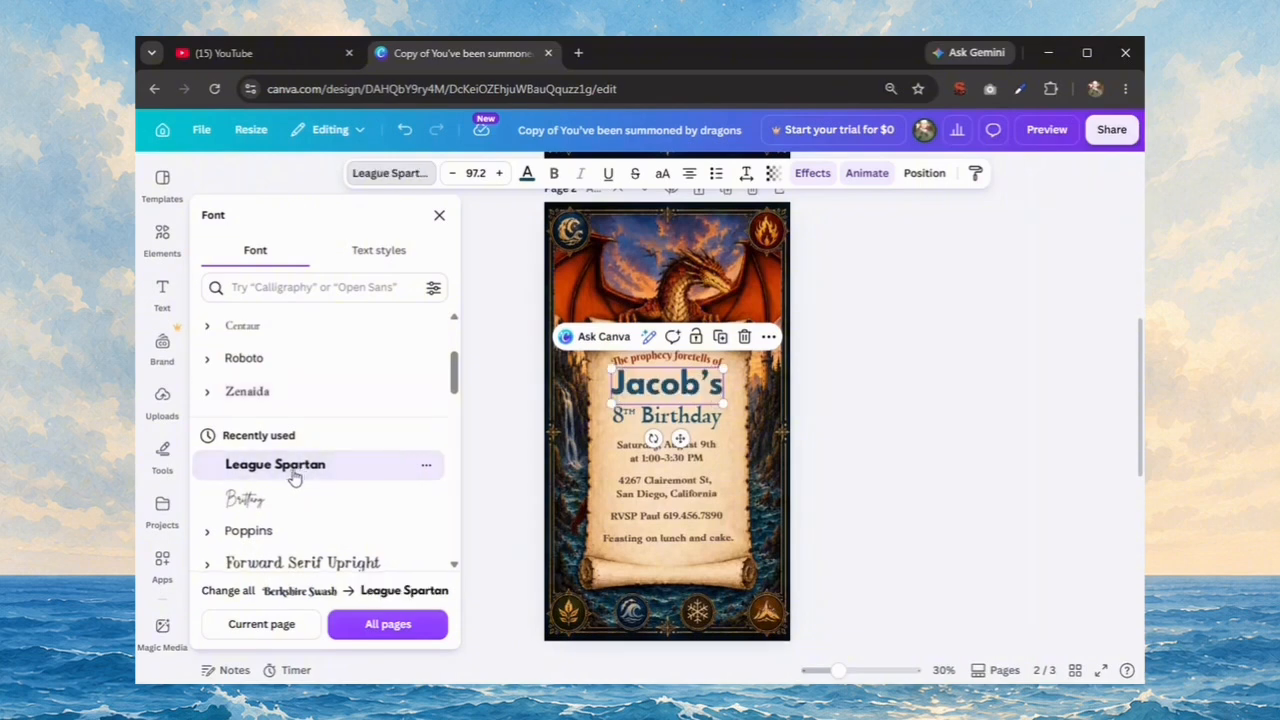
pyautogui.scroll(-10, 375, 458)
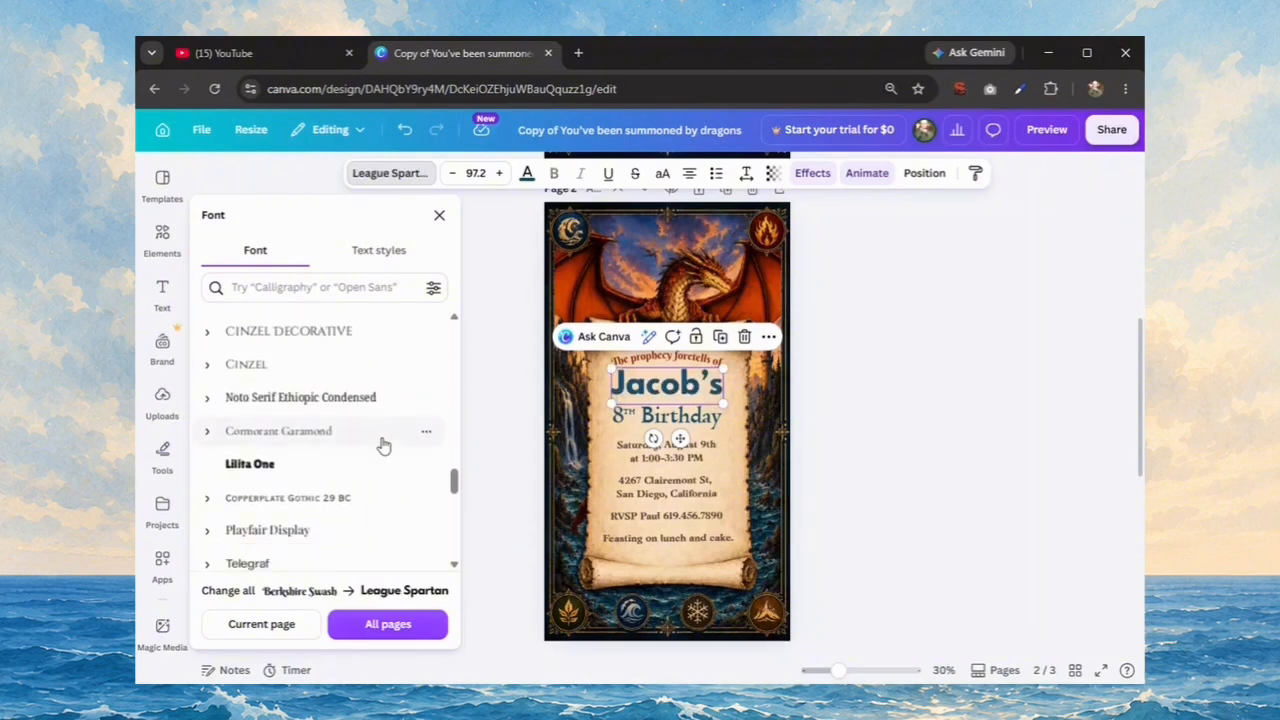
pyautogui.scroll(-10, 381, 447)
pyautogui.scroll(-10, 380, 451)
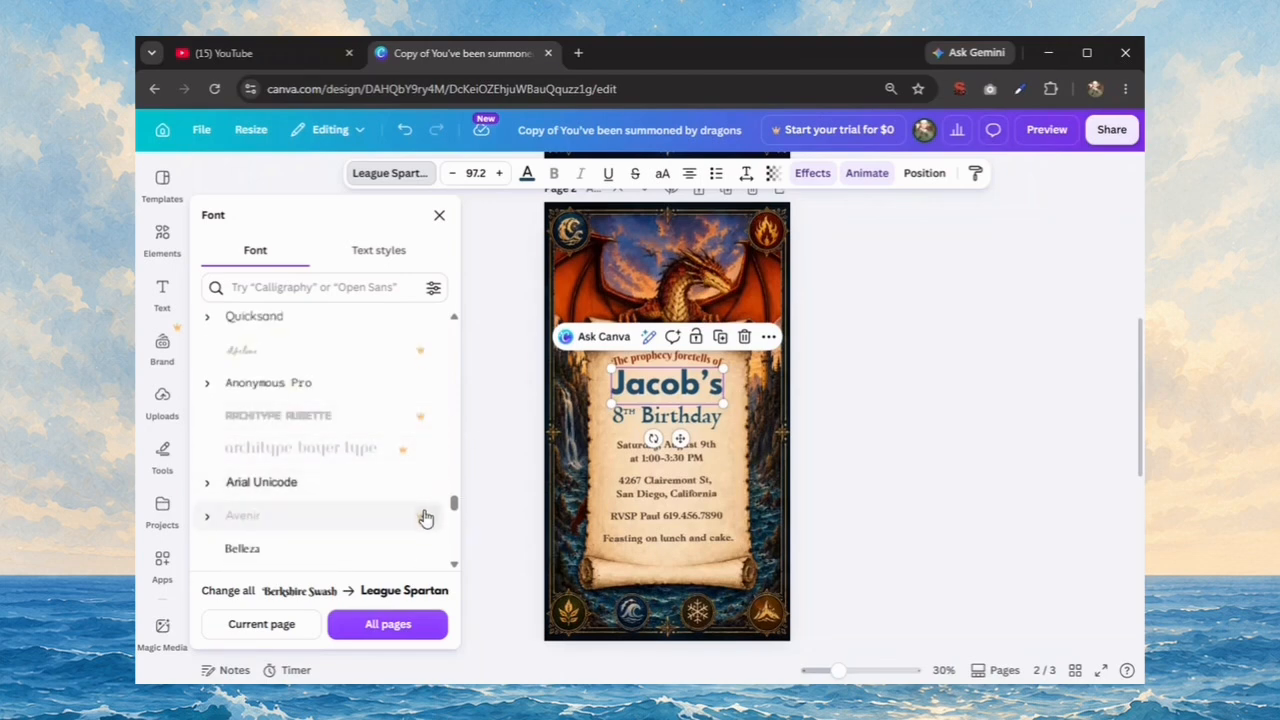
pyautogui.scroll(-5, 427, 552)
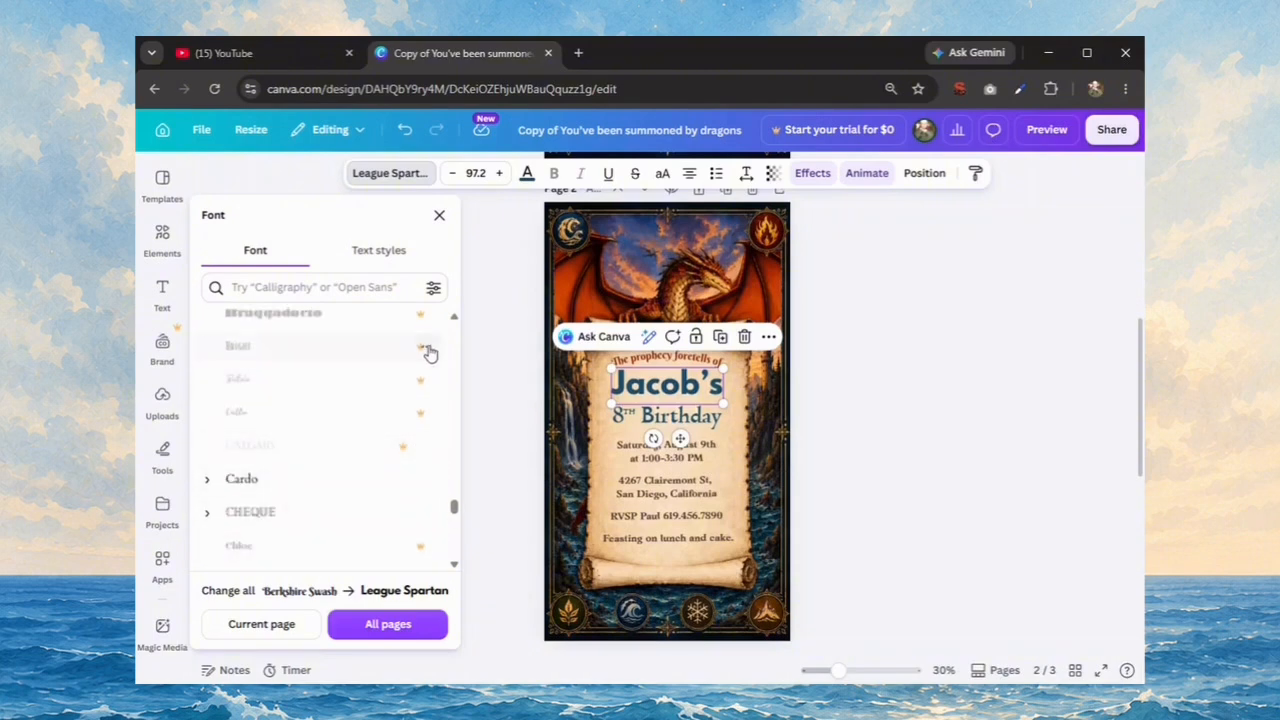
# Try vivid red #fc0000 and vivid brown #912500 on the name heading, and set its text color to dark brown.
pyautogui.click(527, 176)
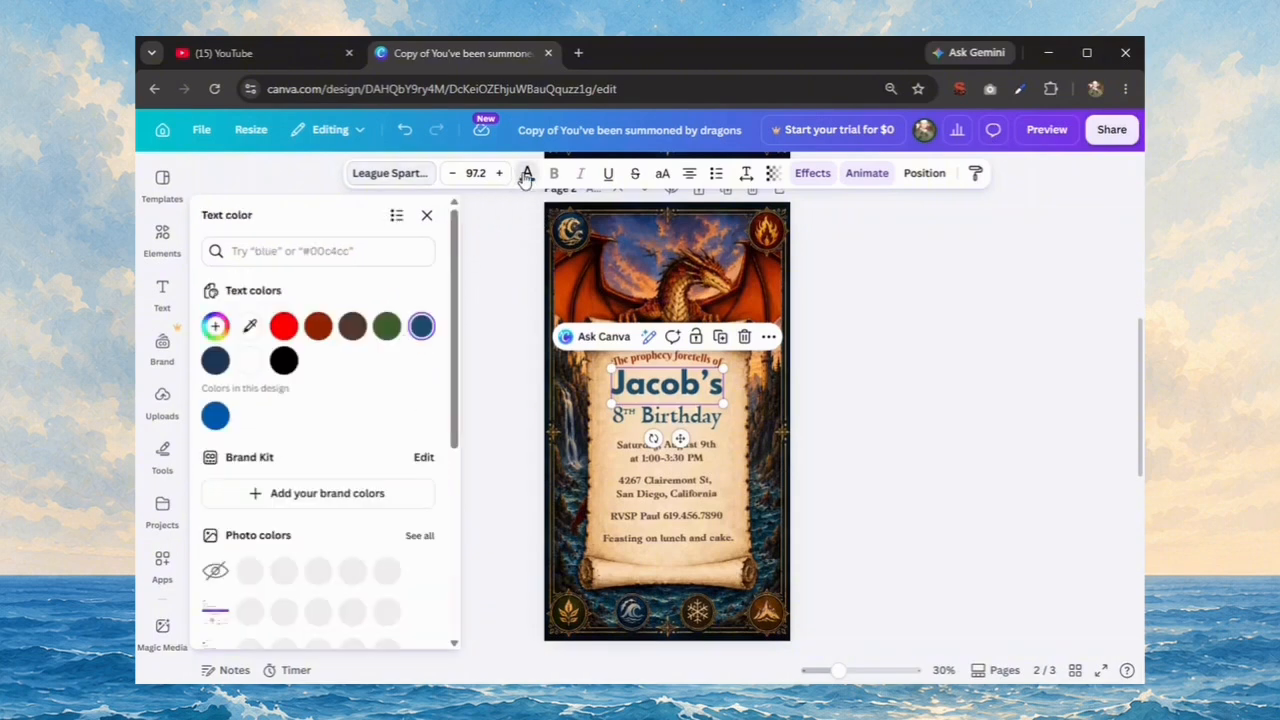
pyautogui.click(282, 332)
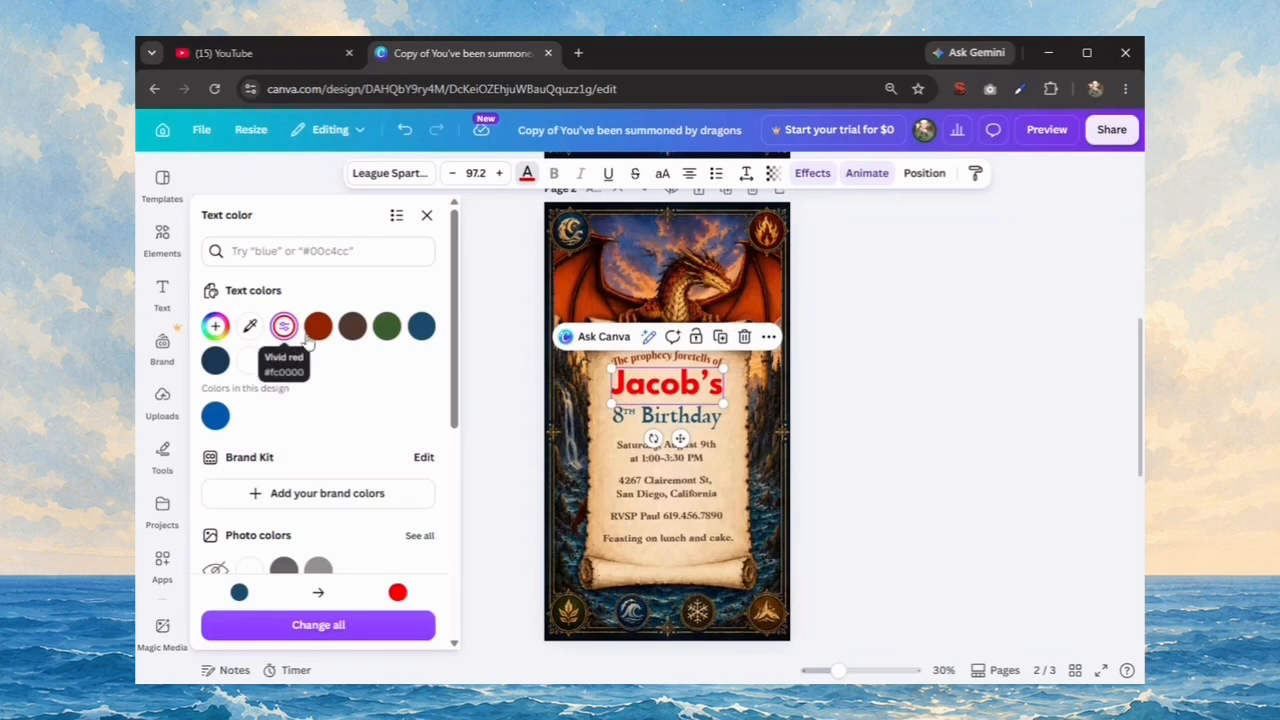
pyautogui.click(320, 332)
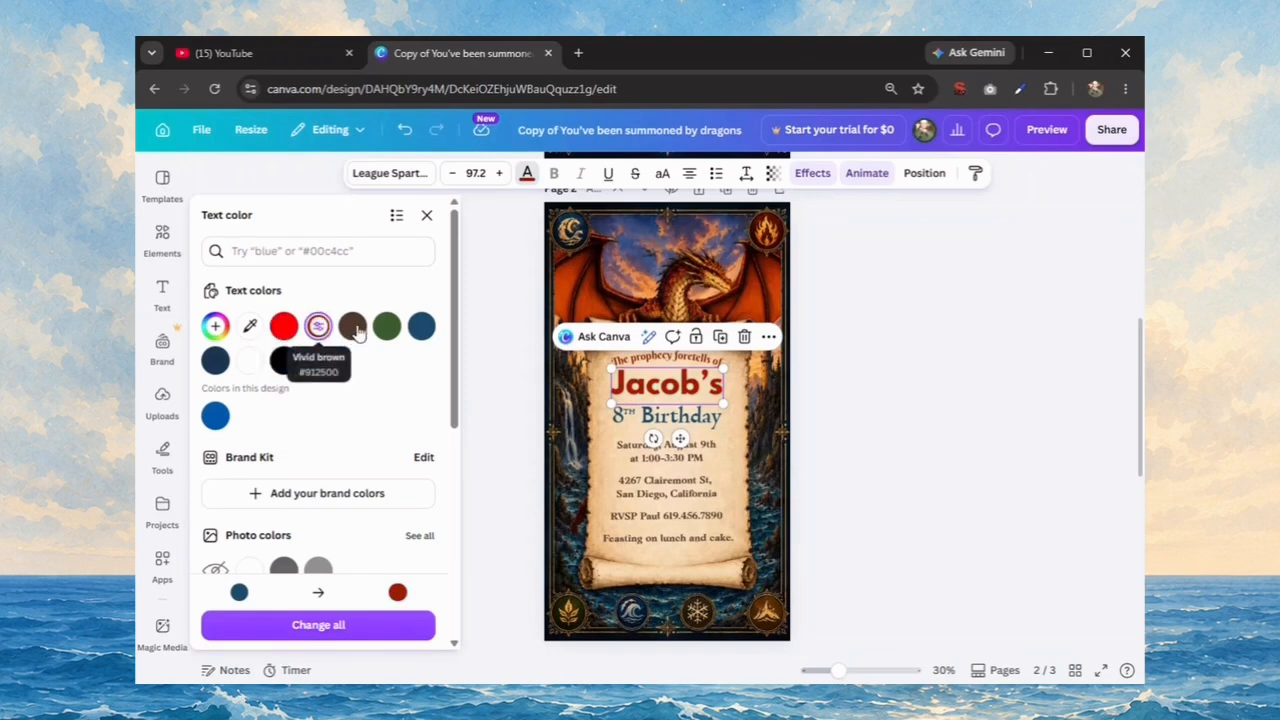
pyautogui.click(356, 330)
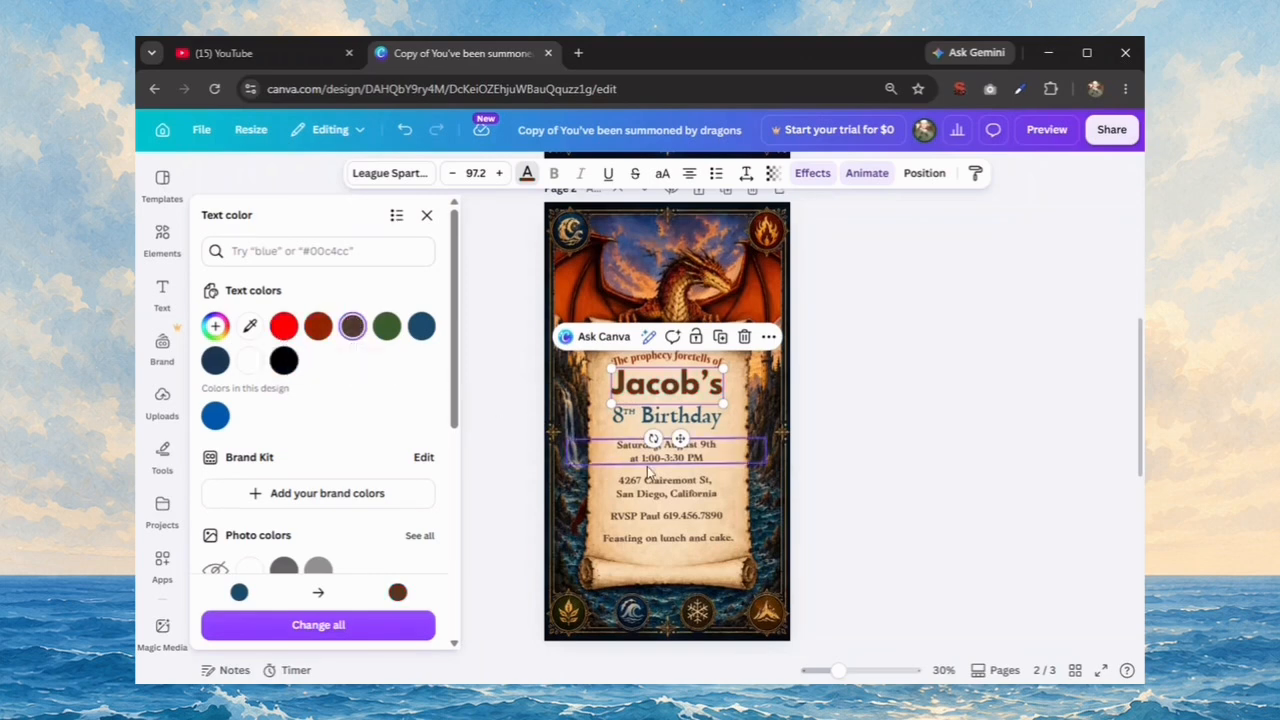
# Show the page thumbnails below the canvas and select the Legendary Treks background music track.
pyautogui.click(1000, 670)
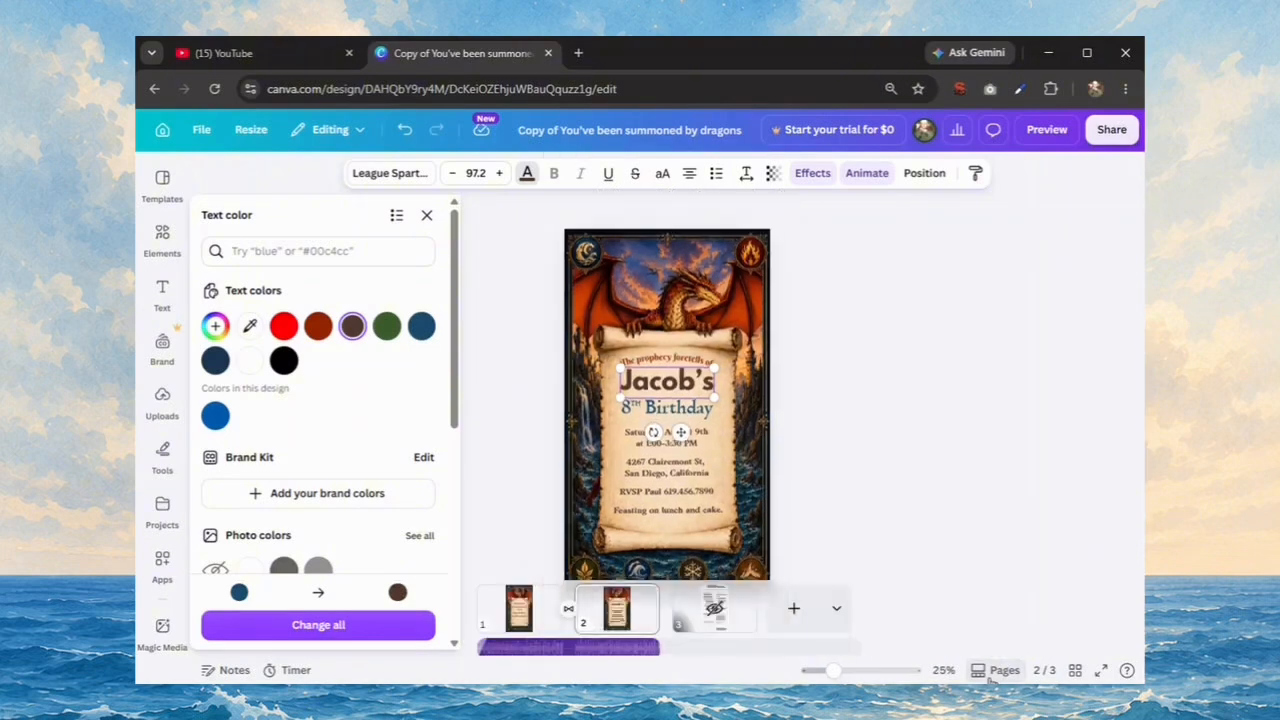
pyautogui.click(578, 650)
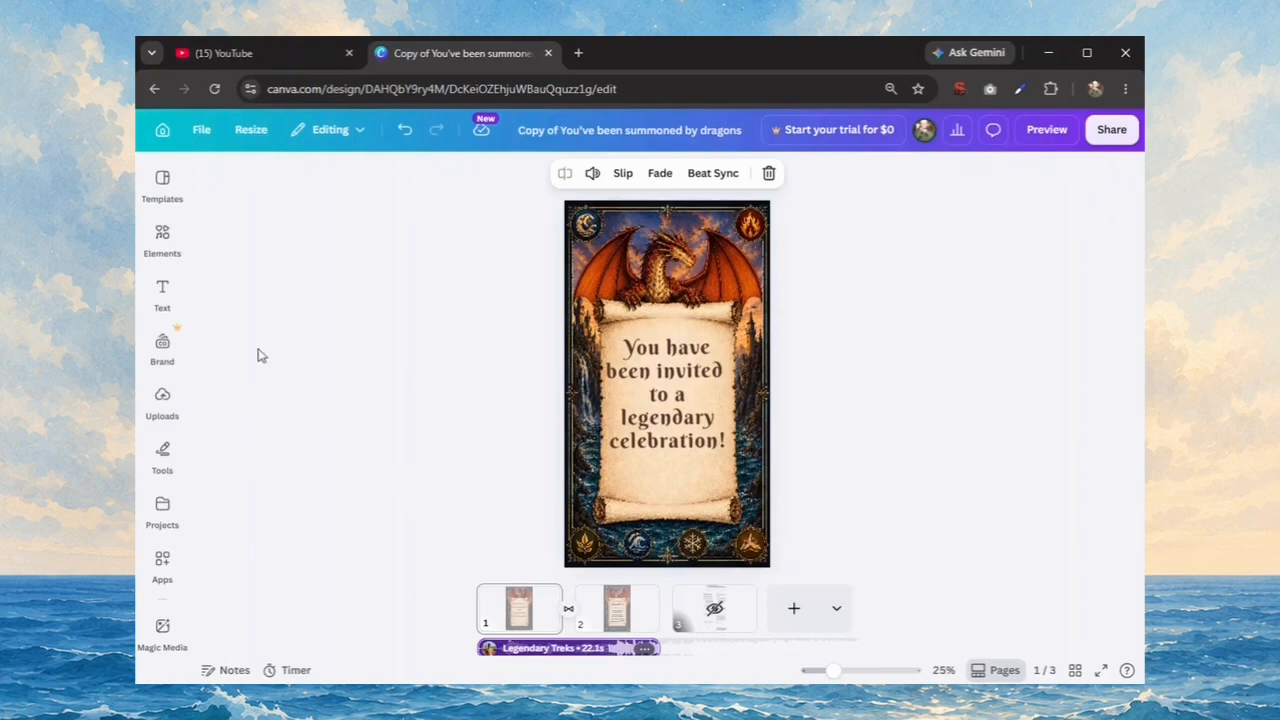
# Search the elements library for "audio", limit the results to audio, and browse the available tracks.
pyautogui.click(163, 234)
pyautogui.click(253, 199)
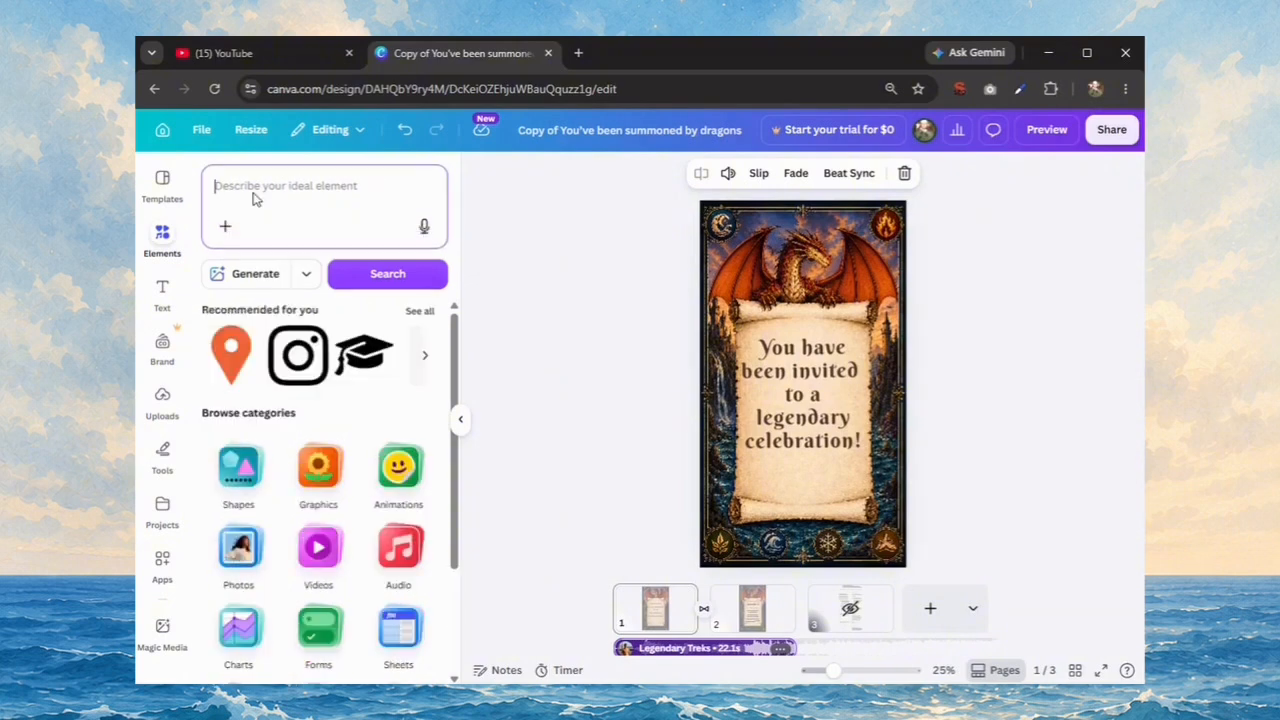
pyautogui.write('audo')
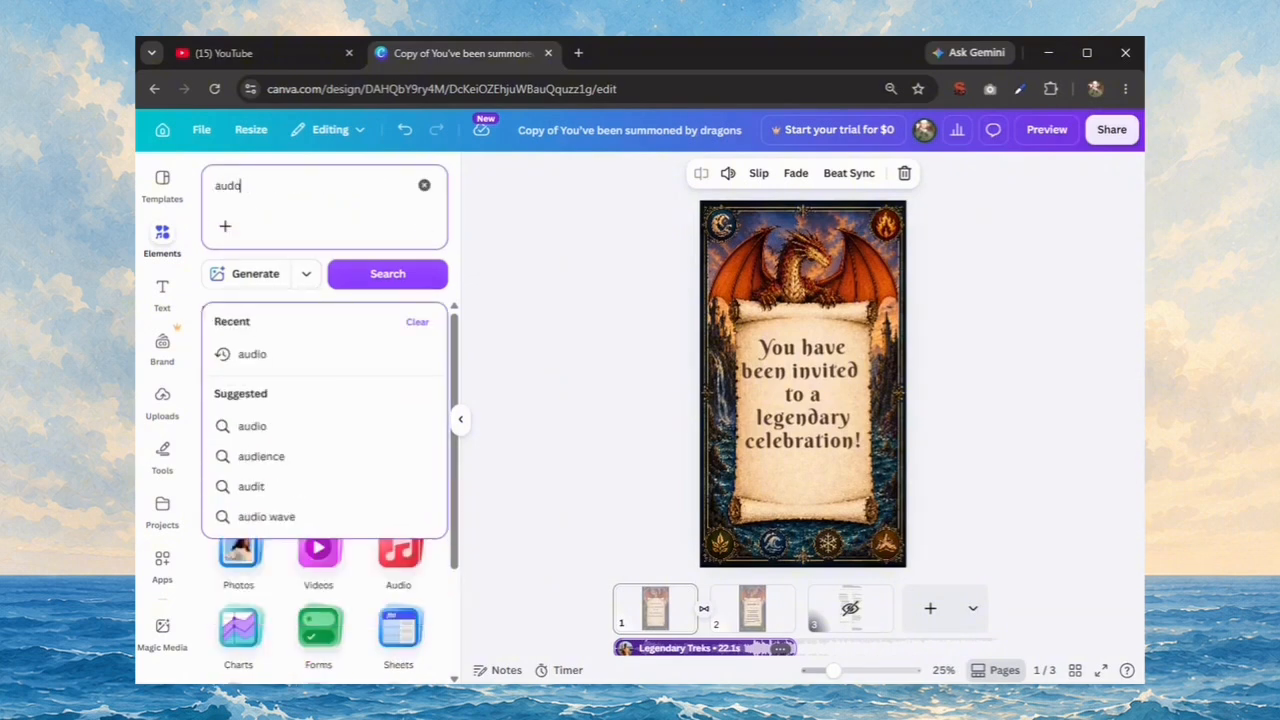
pyautogui.press('BackSpace')
pyautogui.write('io')
pyautogui.press('Return')
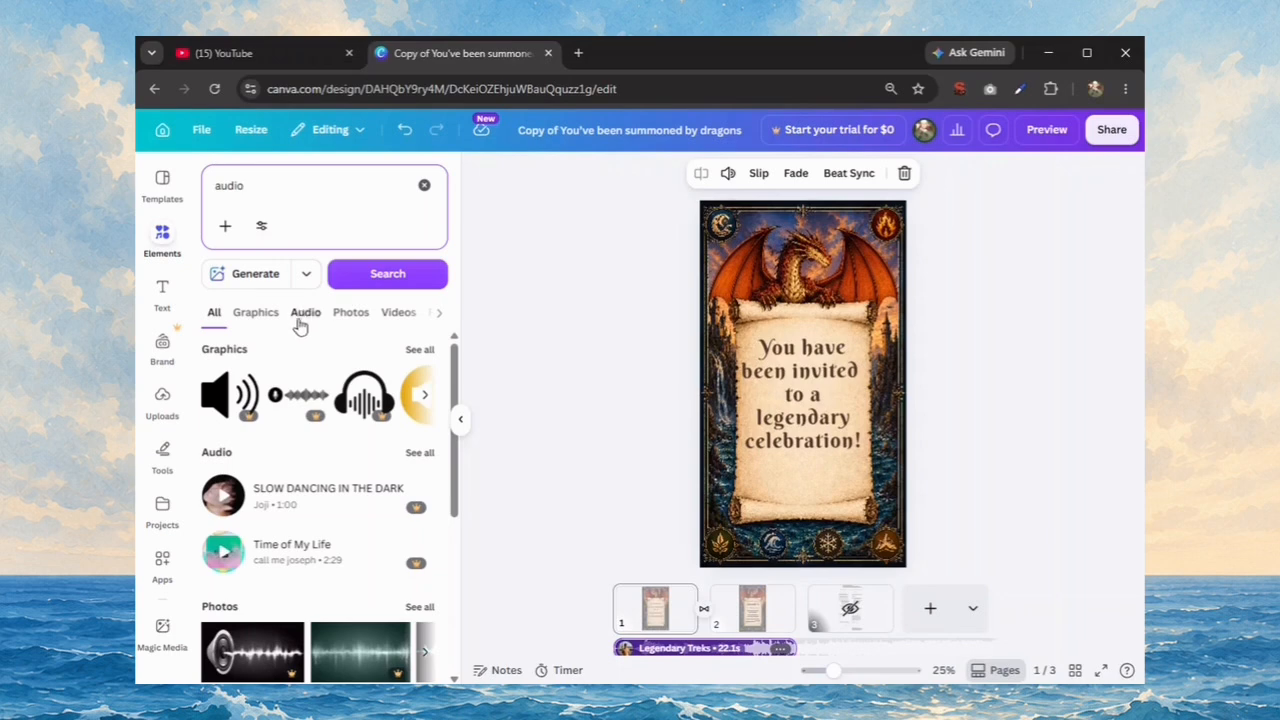
pyautogui.click(302, 313)
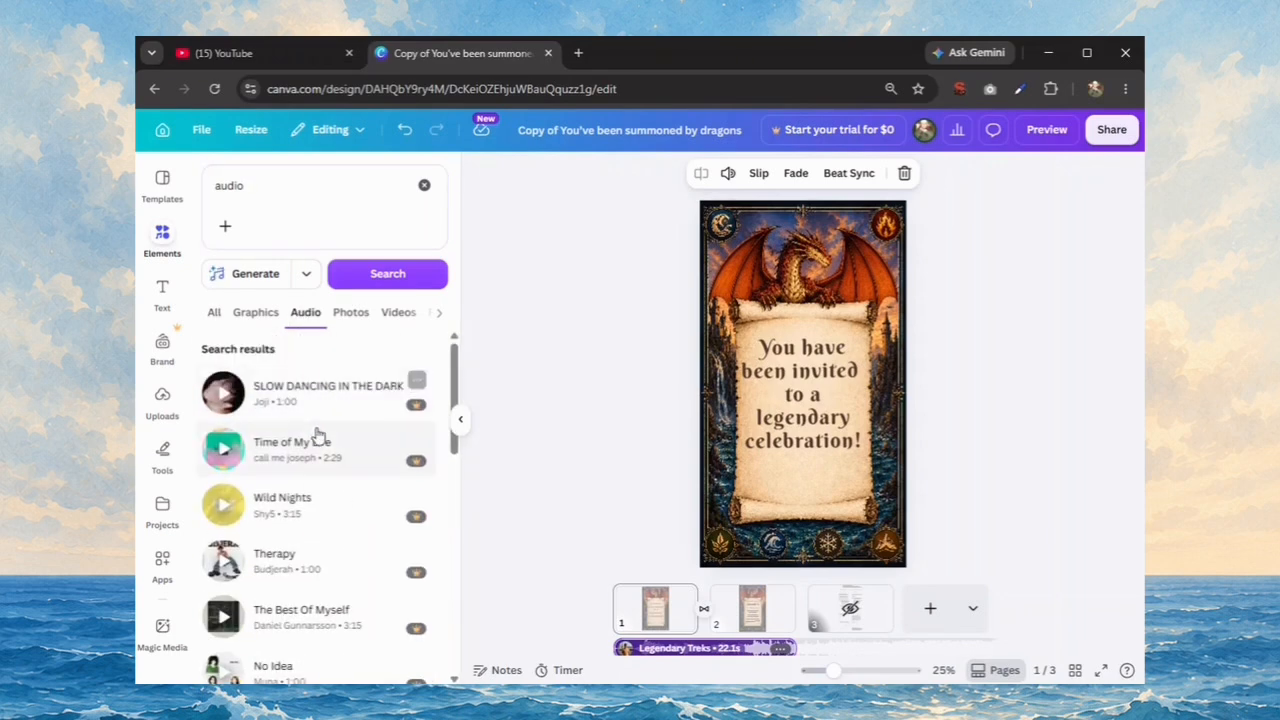
pyautogui.scroll(-2, 318, 432)
pyautogui.scroll(-2, 318, 433)
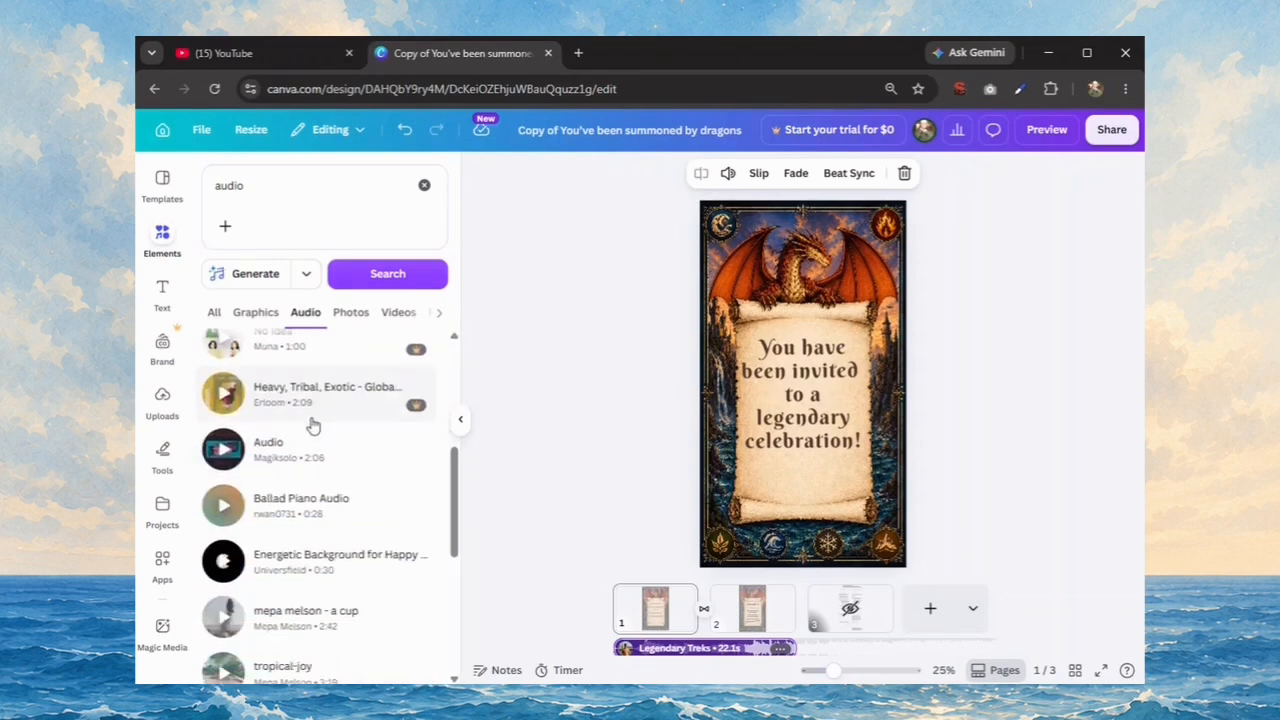
pyautogui.scroll(3, 314, 423)
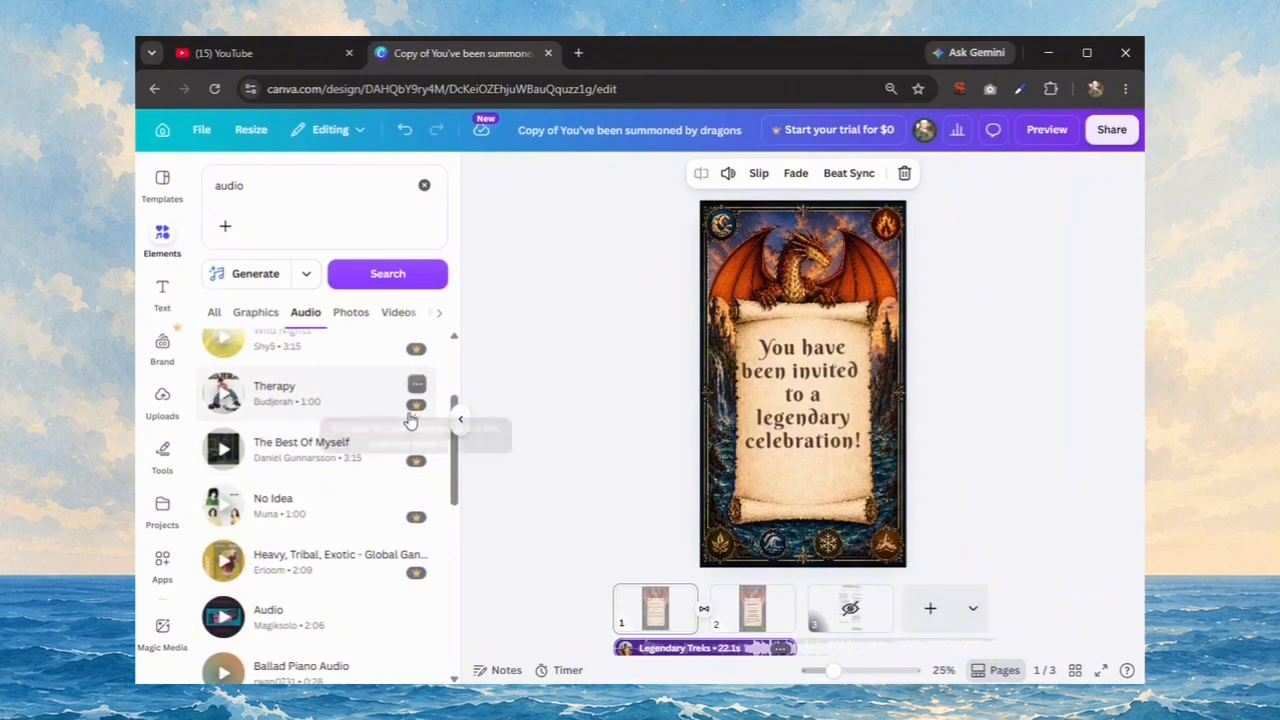
pyautogui.scroll(-3, 366, 468)
pyautogui.scroll(5, 360, 430)
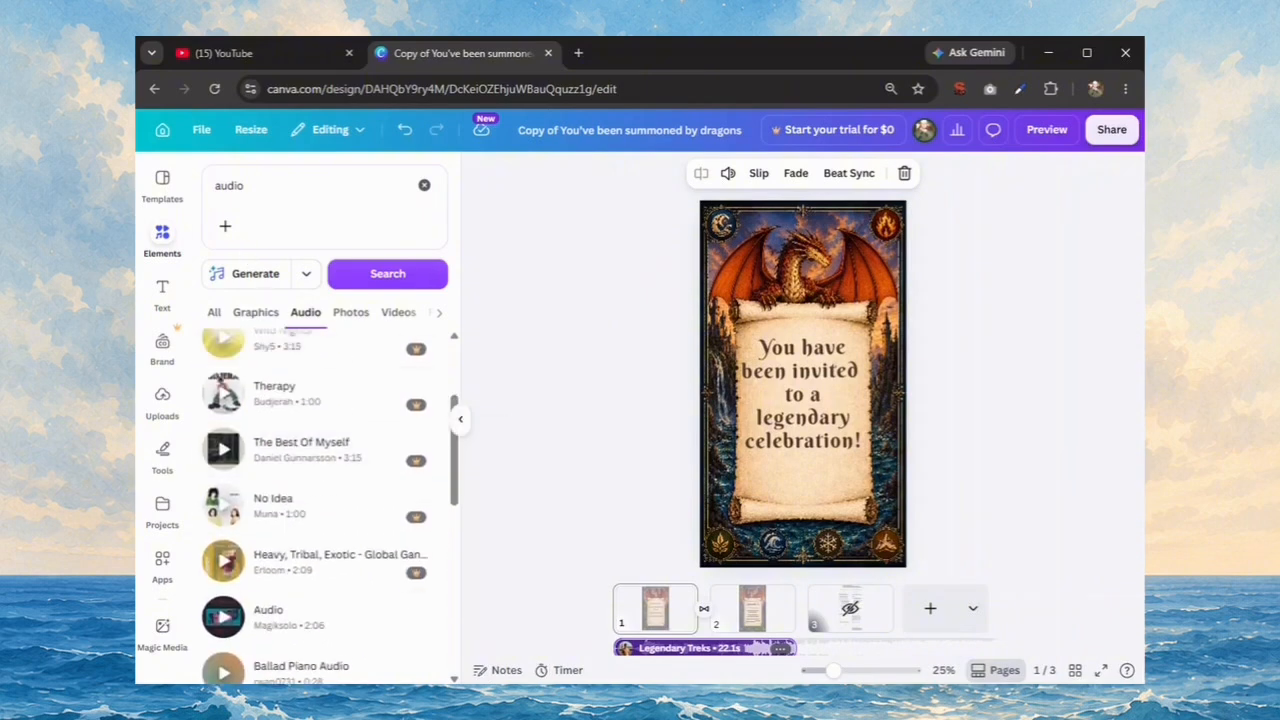
# Search the audio elements for "legendary" and browse the matching tracks.
pyautogui.click(300, 185)
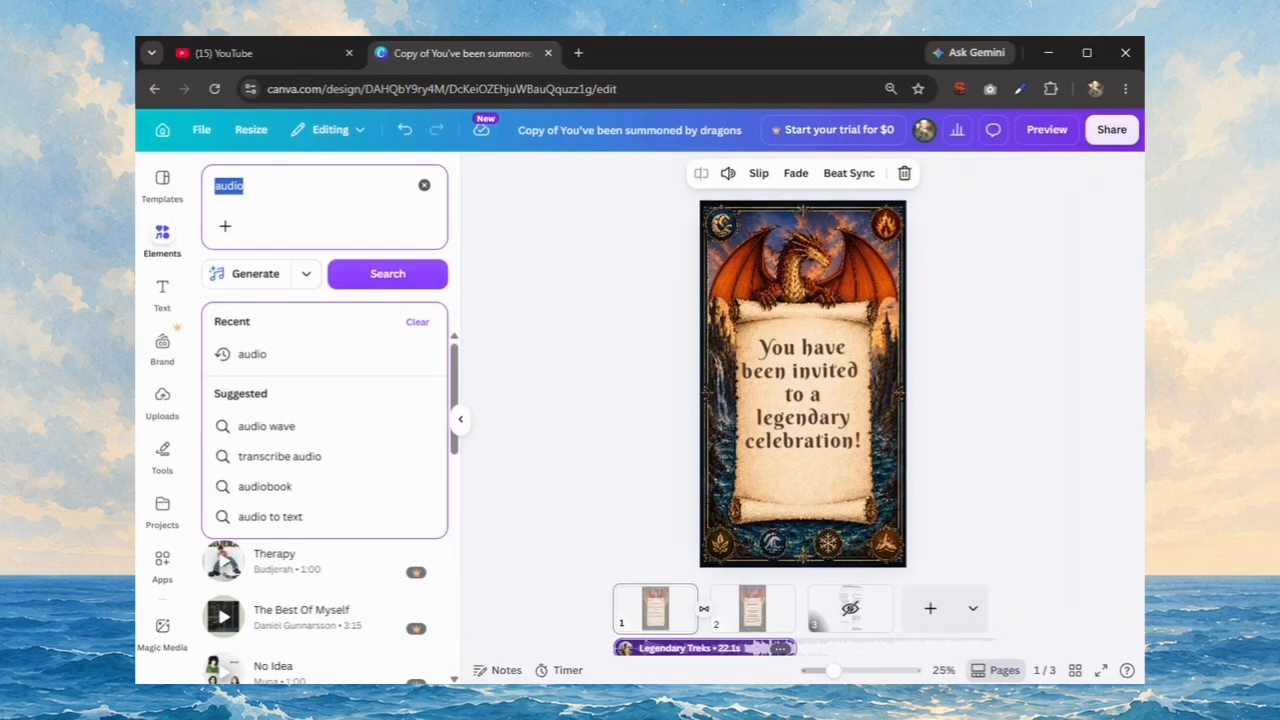
pyautogui.write('legendary')
pyautogui.press('Return')
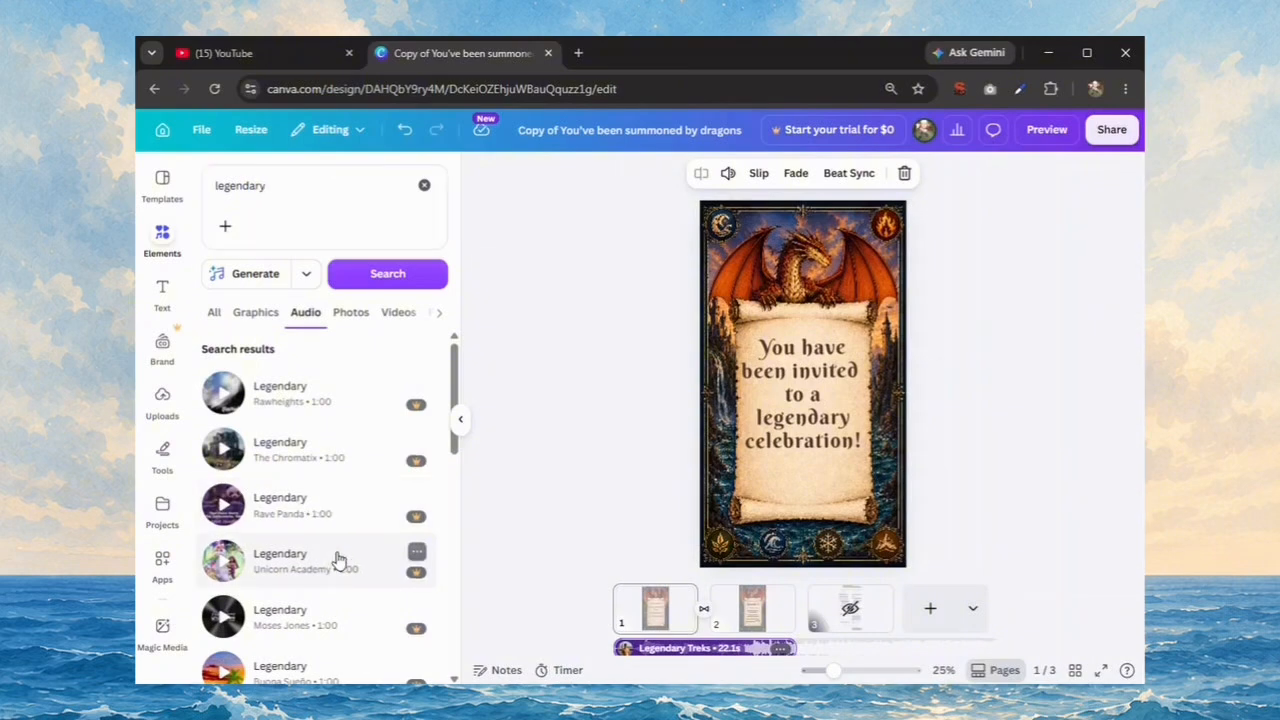
pyautogui.scroll(-10, 328, 520)
pyautogui.scroll(-5, 323, 510)
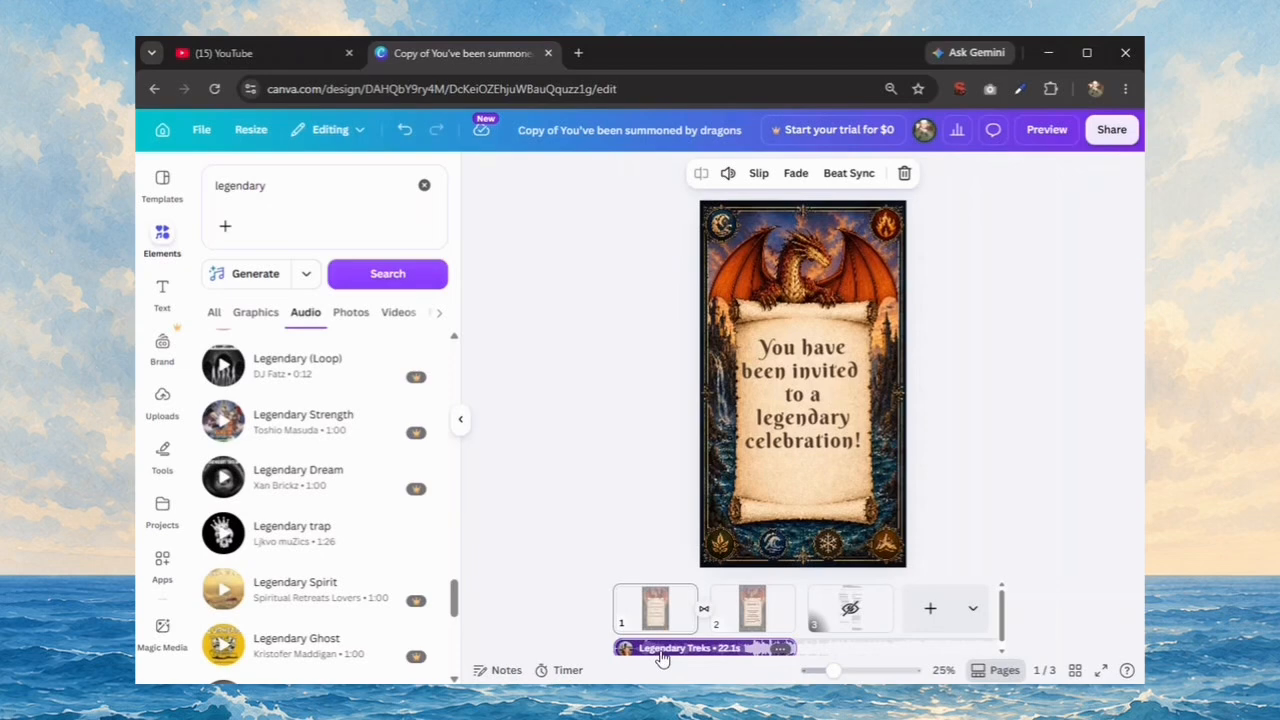
# Replace the Legendary Treks background music with the Legendary trap track.
pyautogui.click(904, 173)
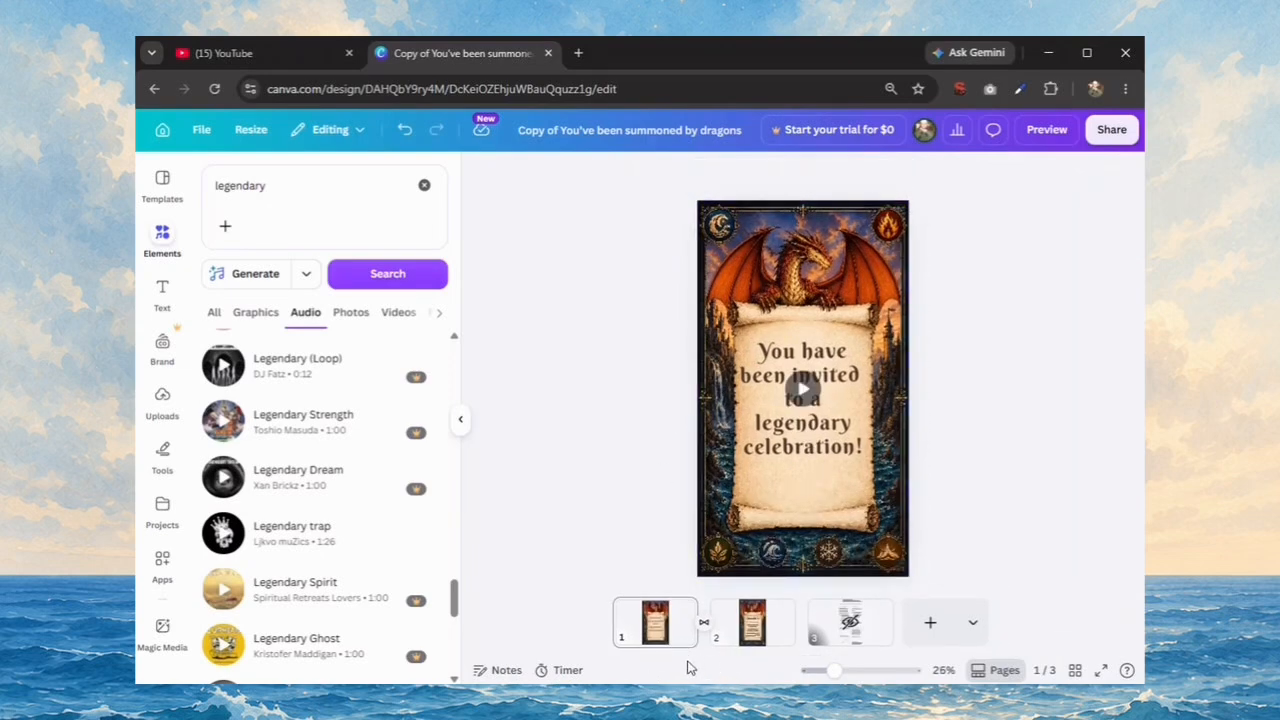
pyautogui.click(311, 537)
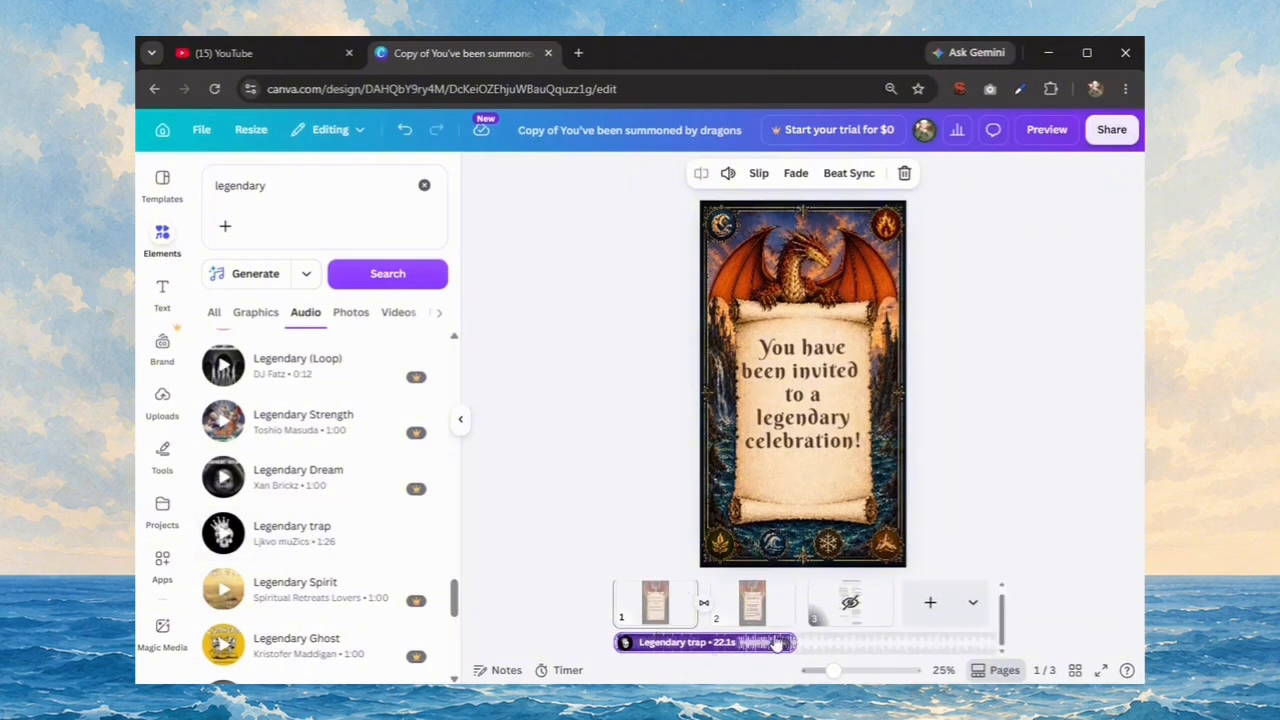
# Set the Legendary trap track to fade in over 2.8 s and fade out over 2.4 s.
pyautogui.click(808, 174)
pyautogui.moveTo(683, 238); pyautogui.dragTo(768, 248)
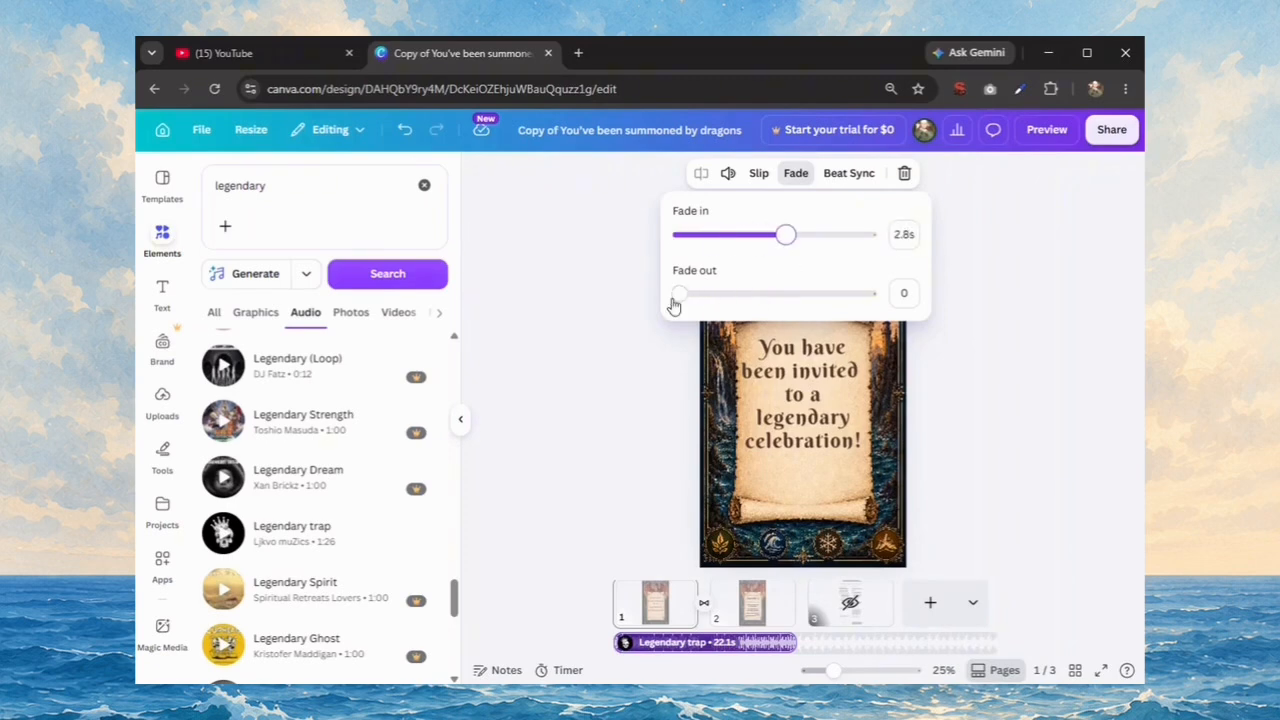
pyautogui.moveTo(679, 294); pyautogui.dragTo(752, 296)
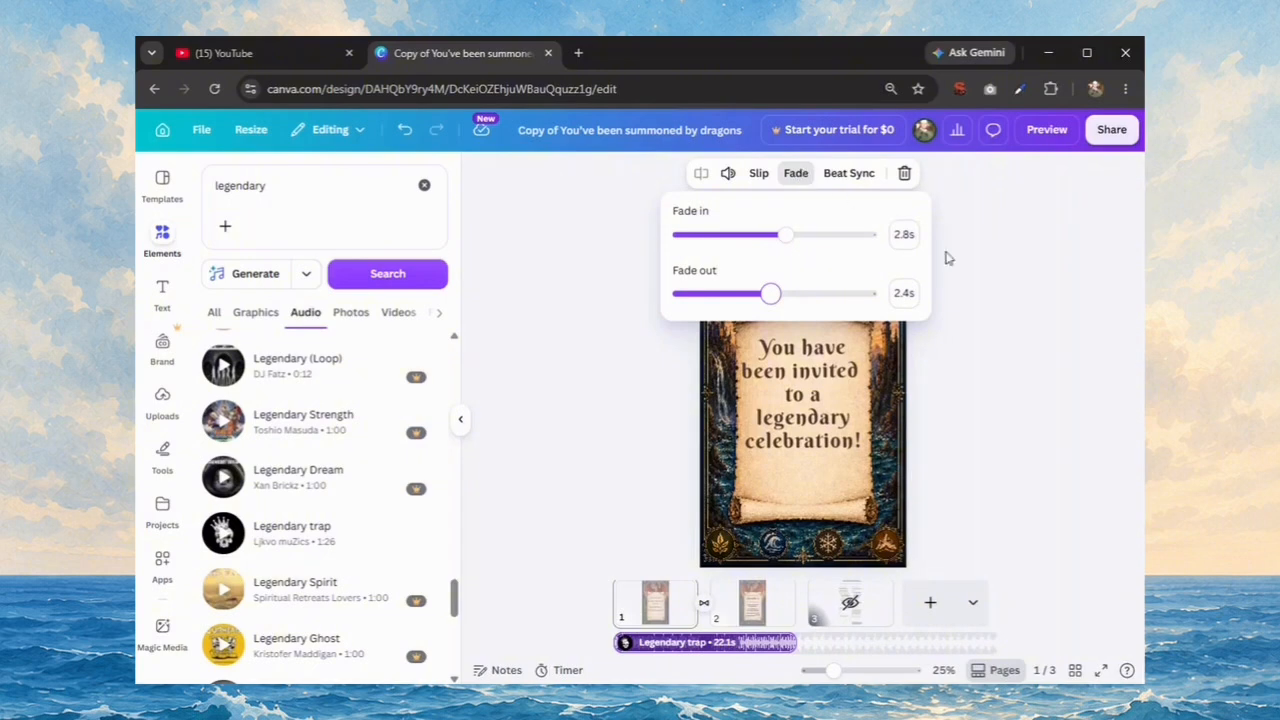
pyautogui.click(1014, 312)
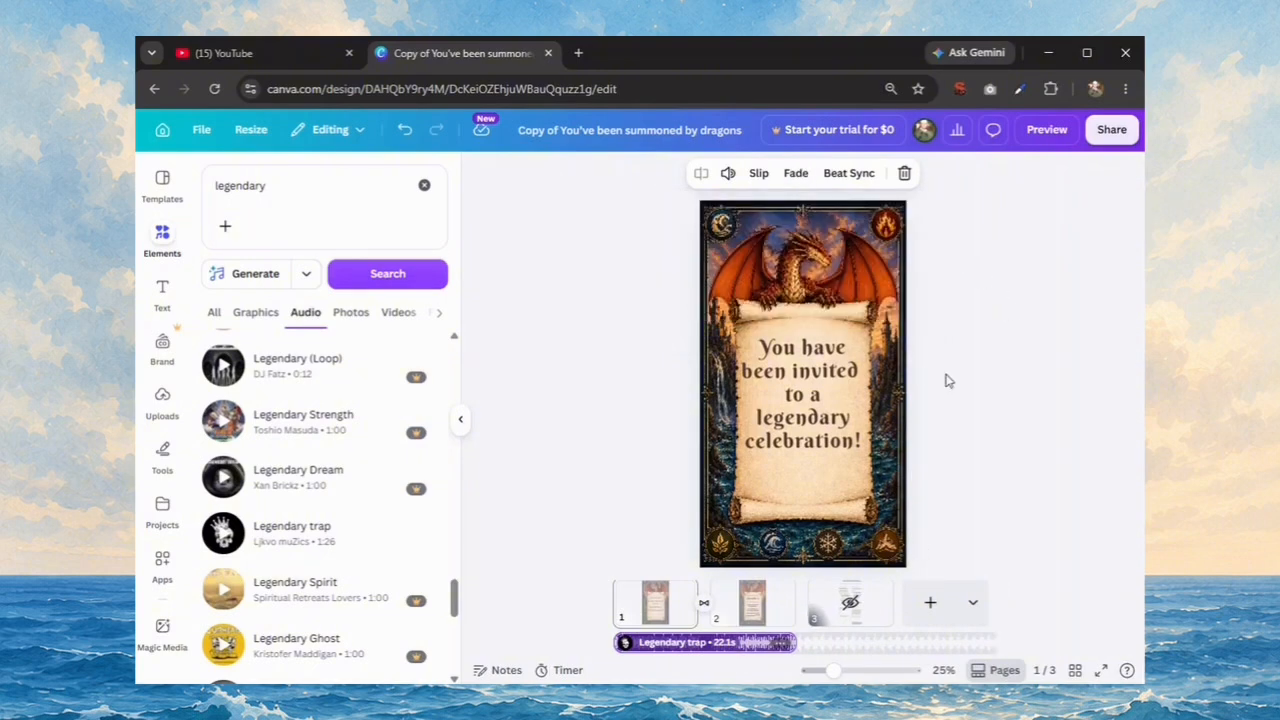
# Delete the Legendary trap track from the video.
pyautogui.click(905, 176)
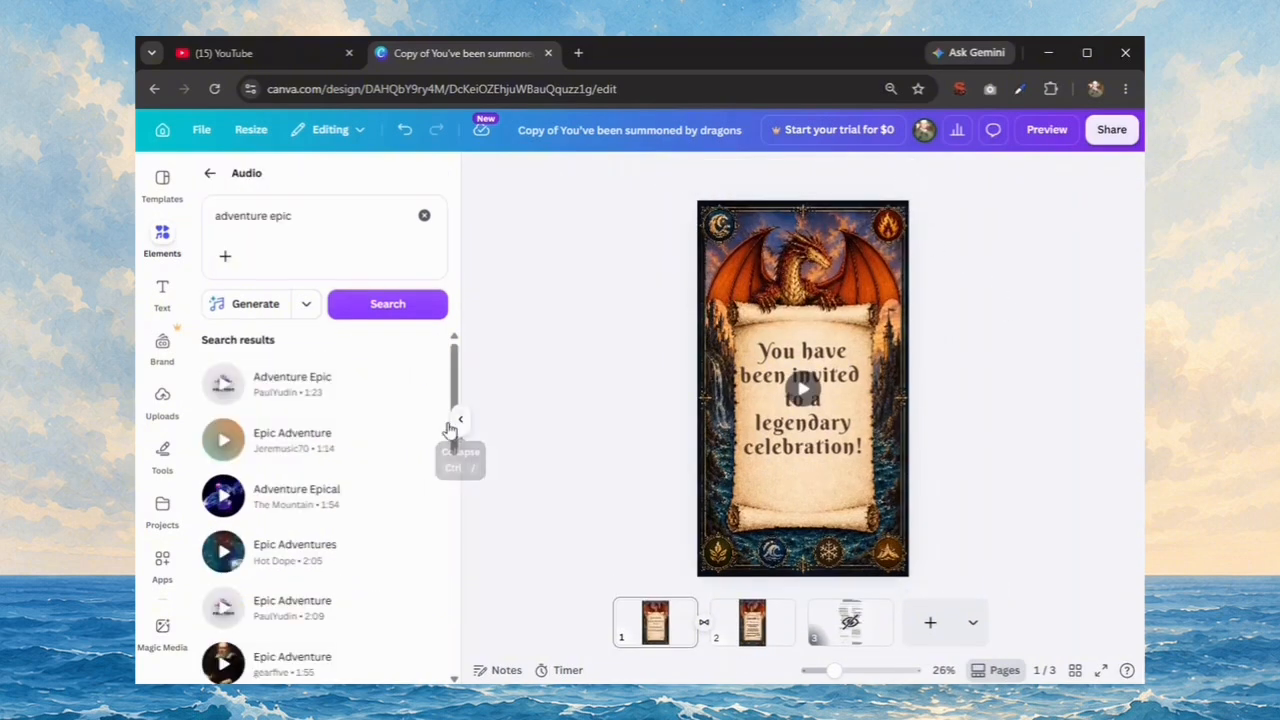
pyautogui.click(162, 402)
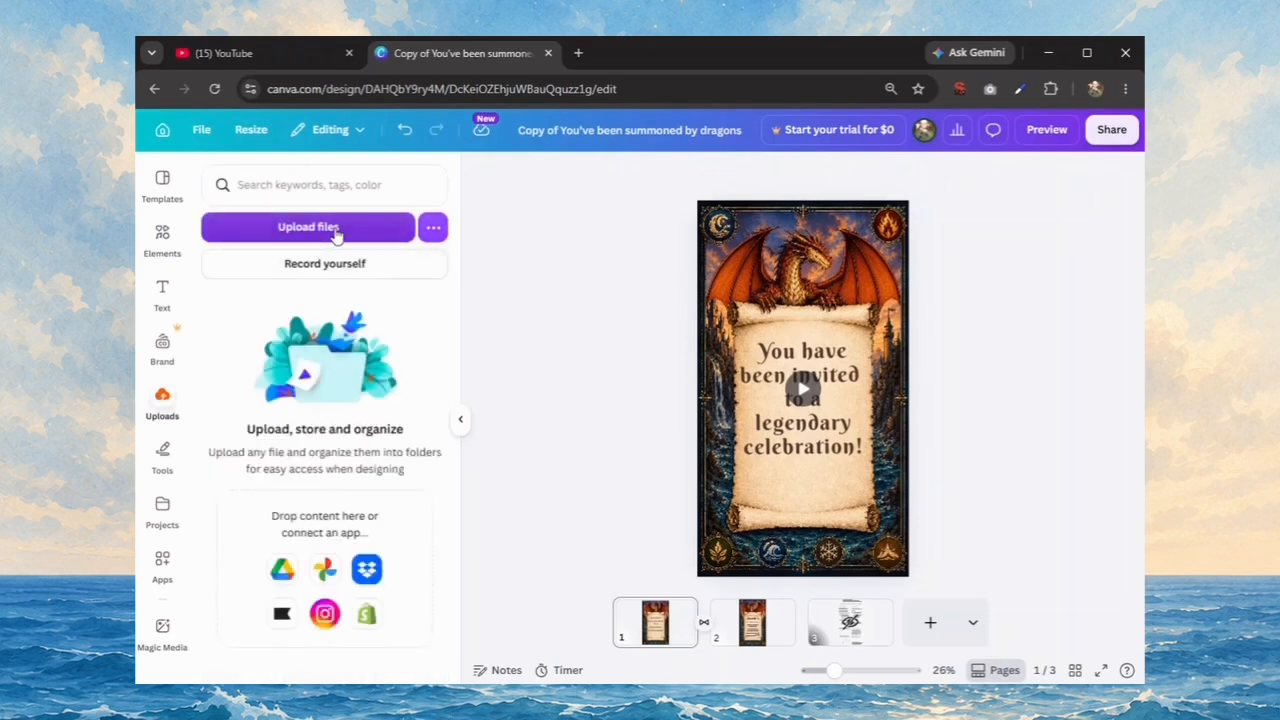
pyautogui.click(336, 229)
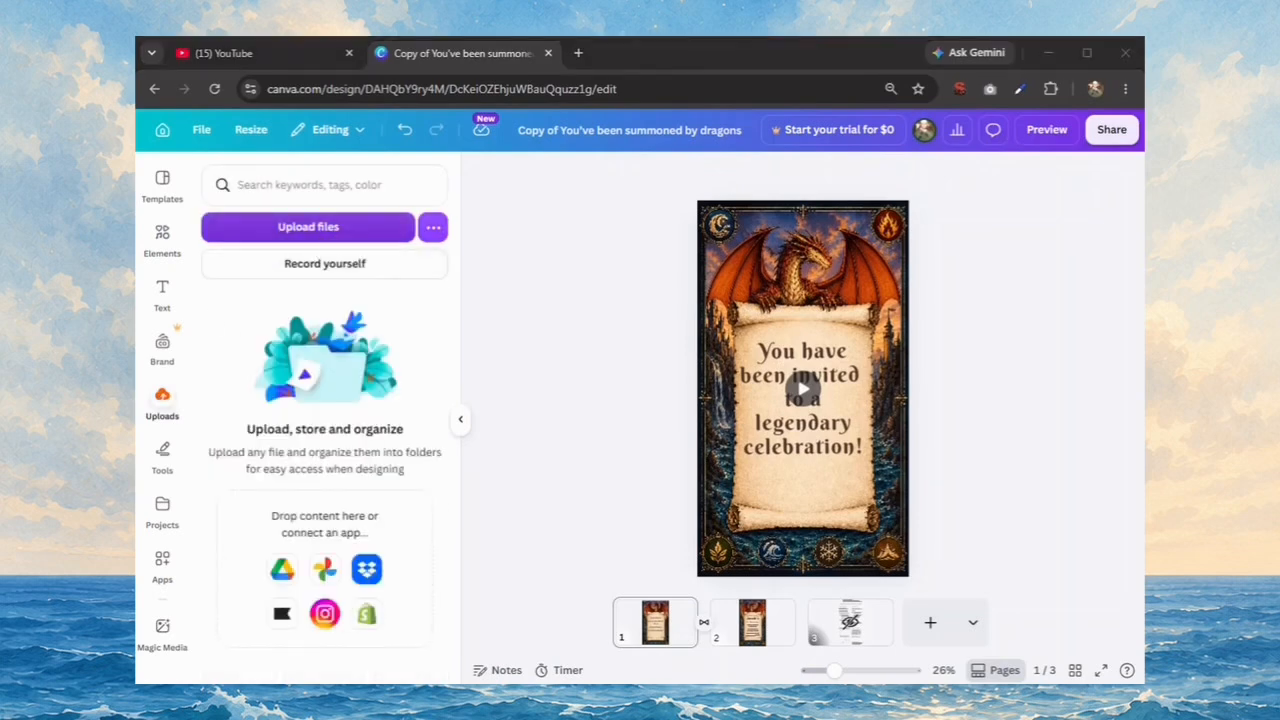
pyautogui.click(391, 472)
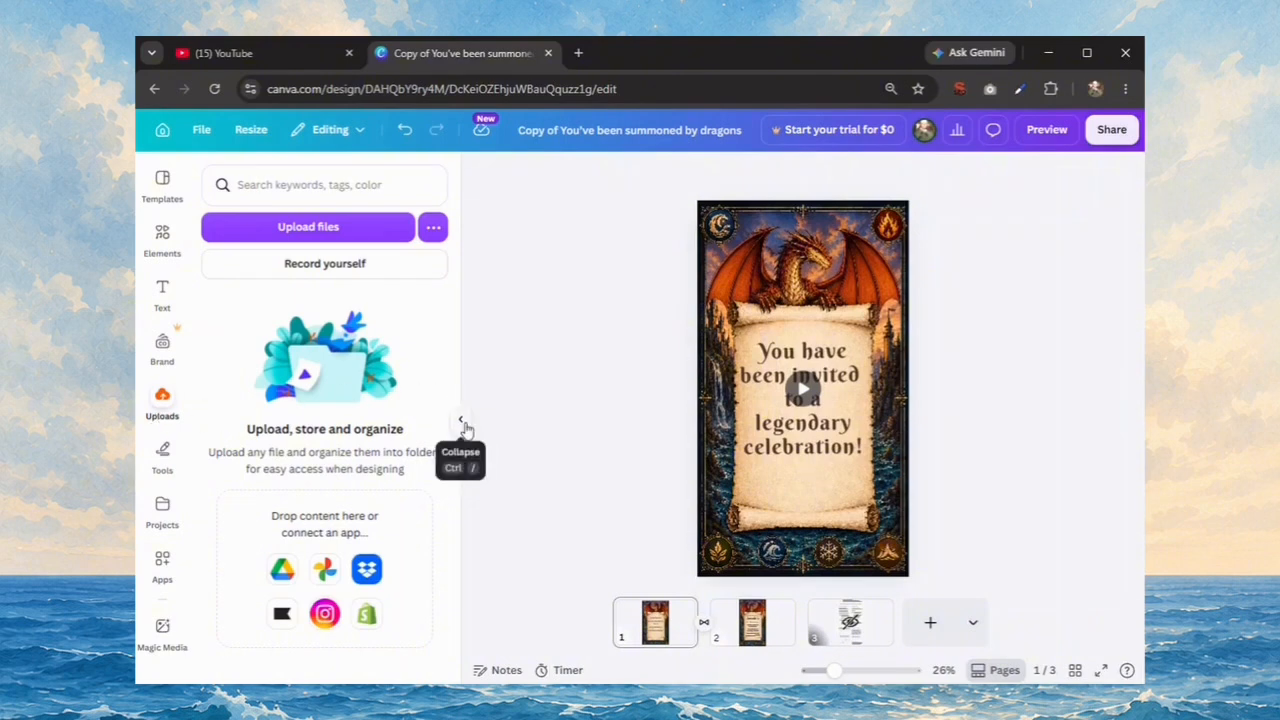
pyautogui.click(462, 423)
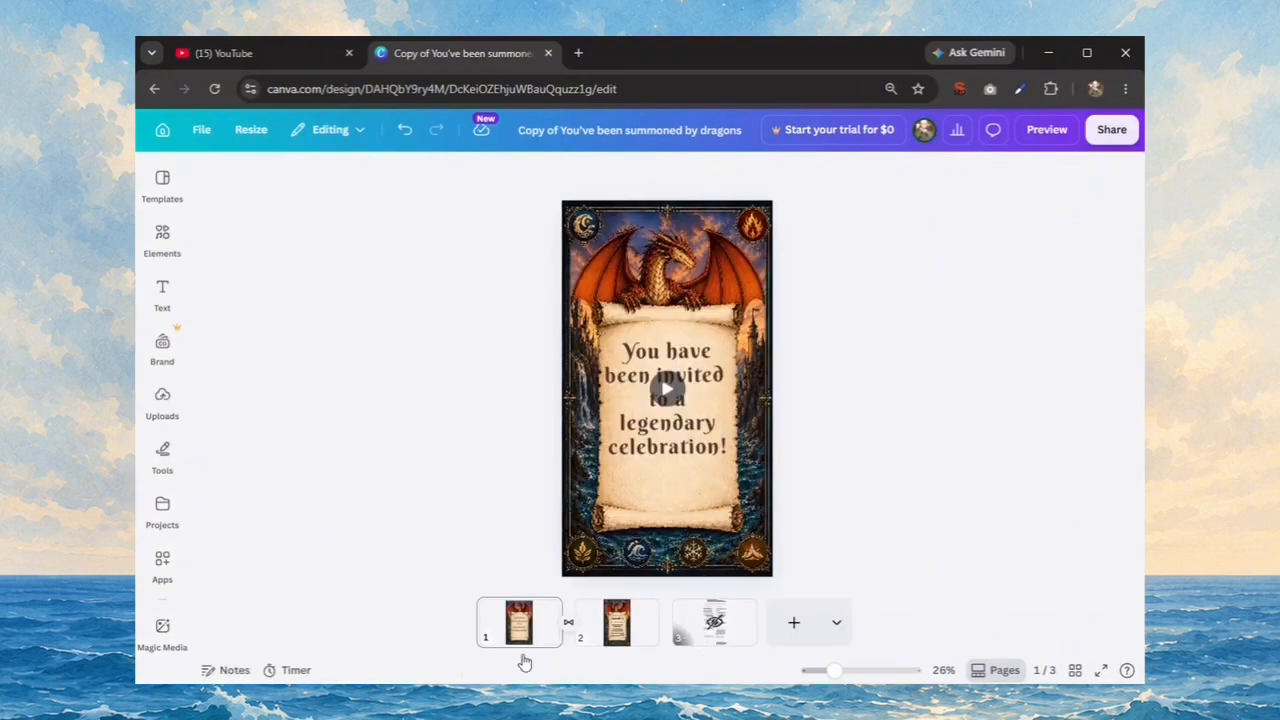
# Examine the instructions for sending the video invite on hidden page 3, enlarged to about 77%.
pyautogui.click(715, 638)
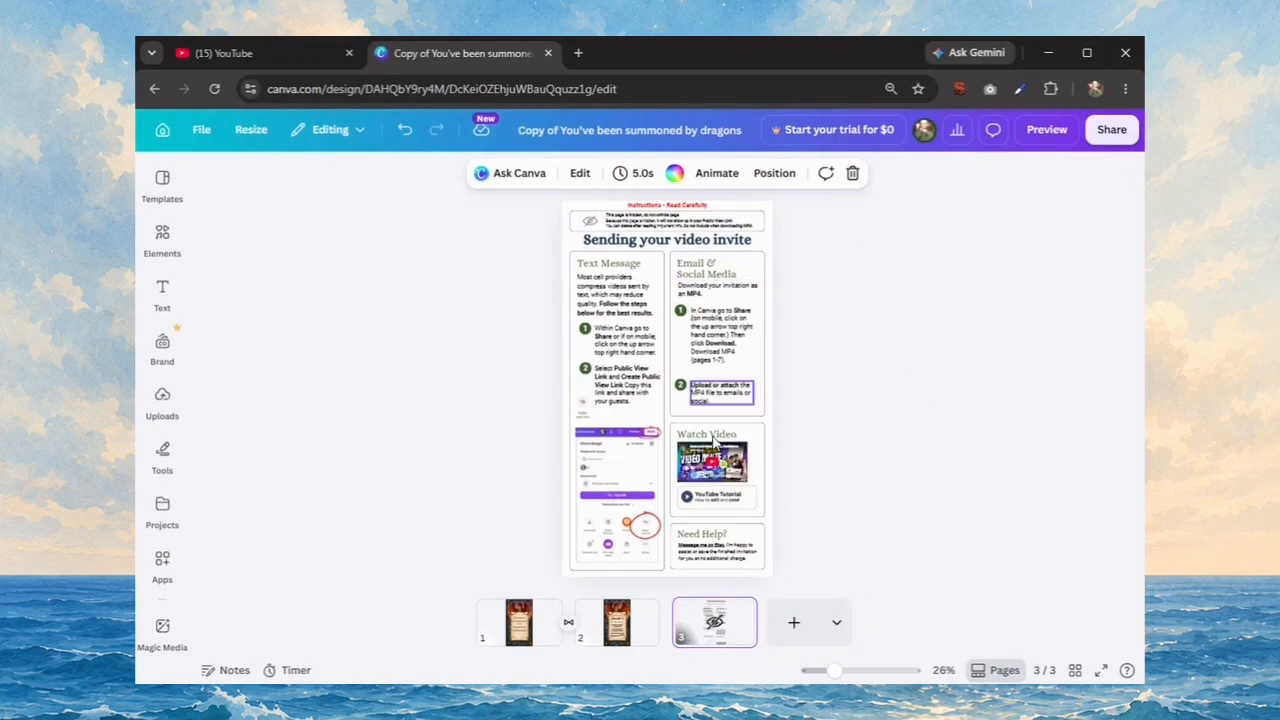
pyautogui.moveTo(834, 670); pyautogui.dragTo(864, 670)
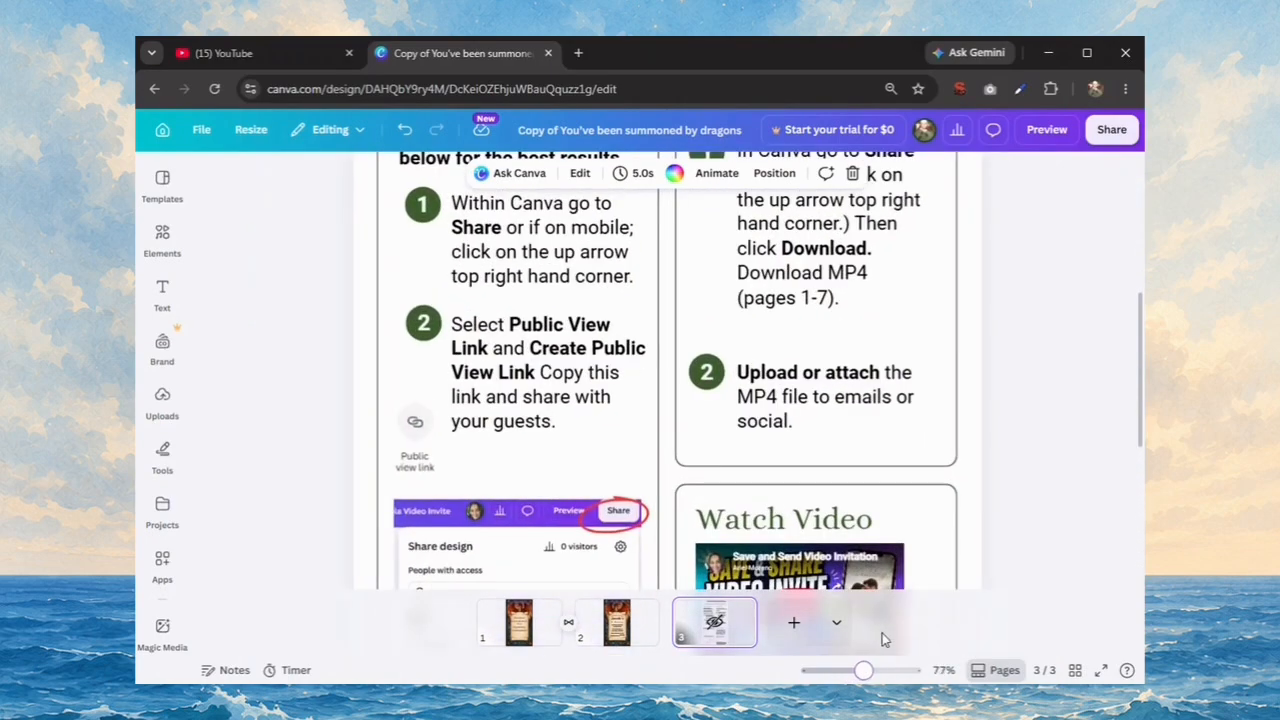
pyautogui.scroll(4, 1045, 502)
pyautogui.scroll(1, 1045, 502)
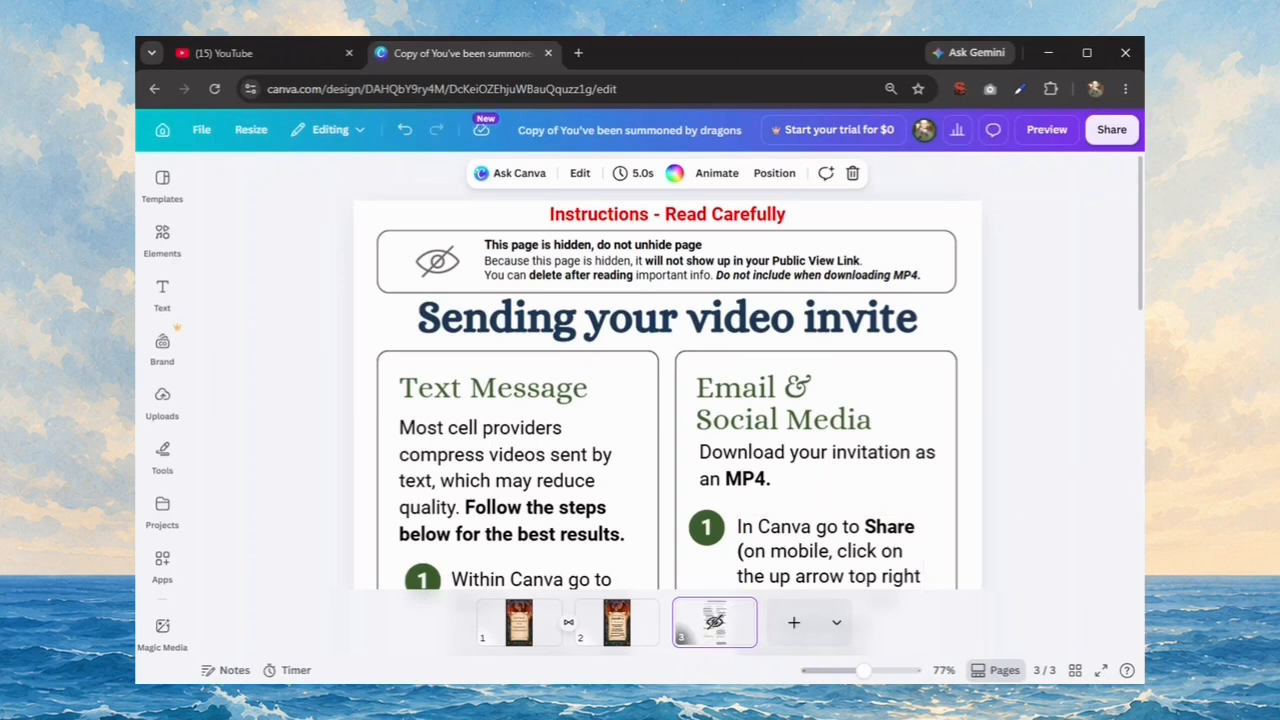
pyautogui.scroll(-1, 1140, 310)
pyautogui.scroll(-2, 1140, 310)
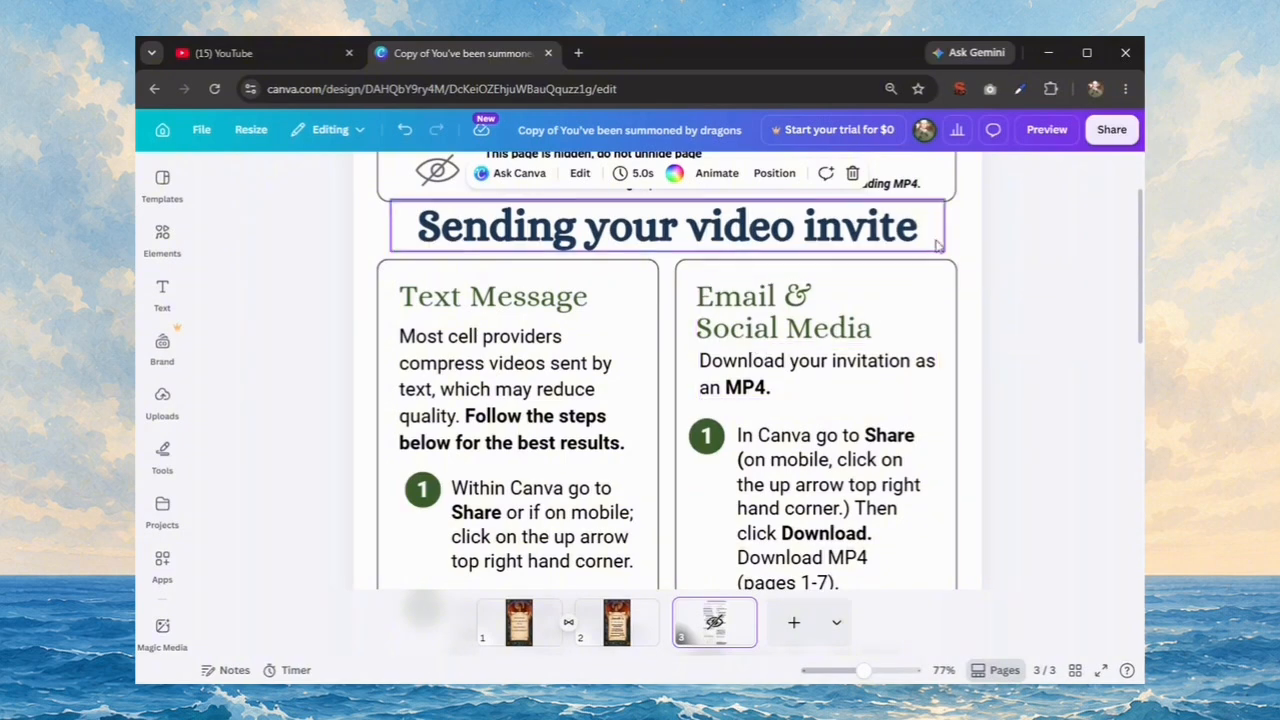
# Create a public view link for the video invitation and copy it.
pyautogui.click(1106, 144)
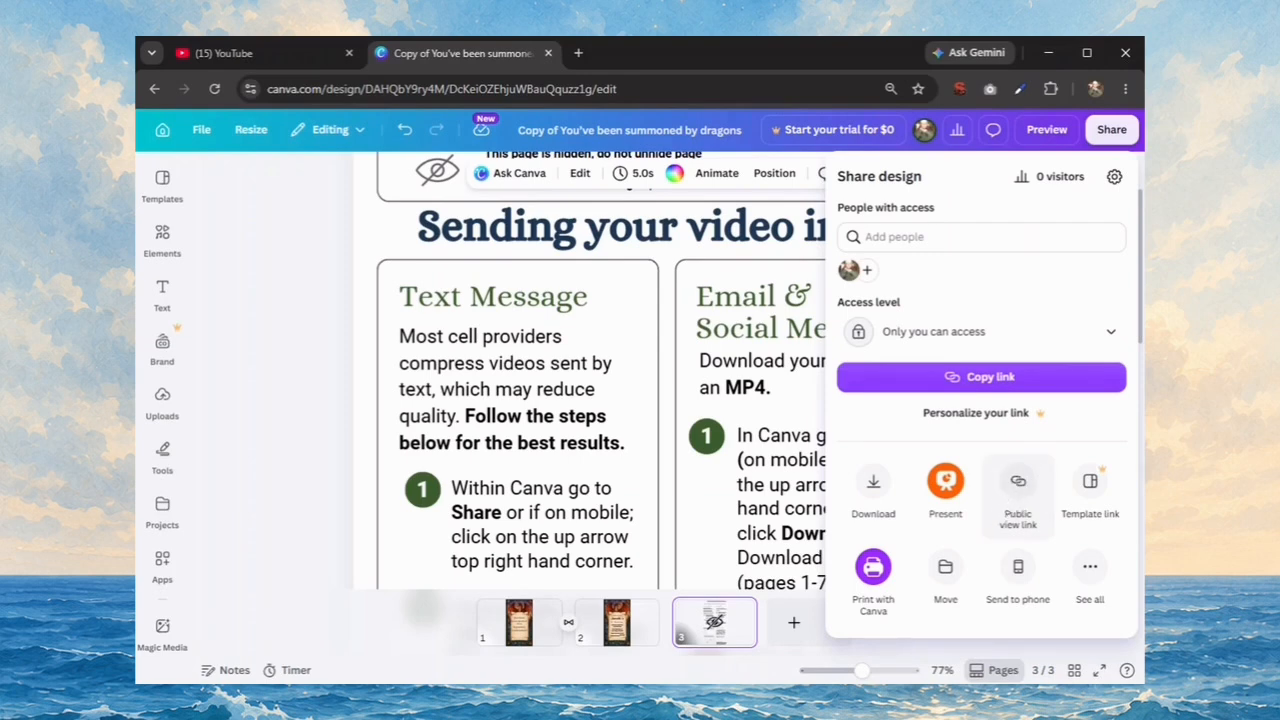
pyautogui.click(1020, 494)
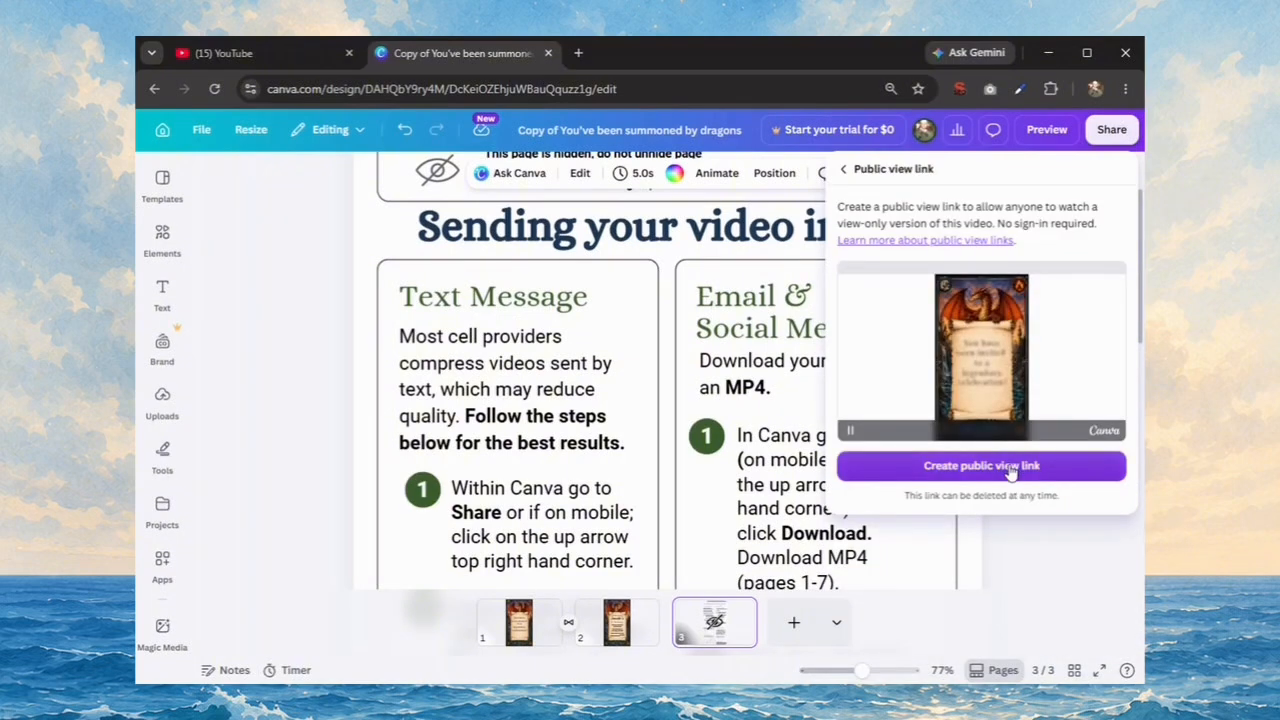
pyautogui.click(1011, 466)
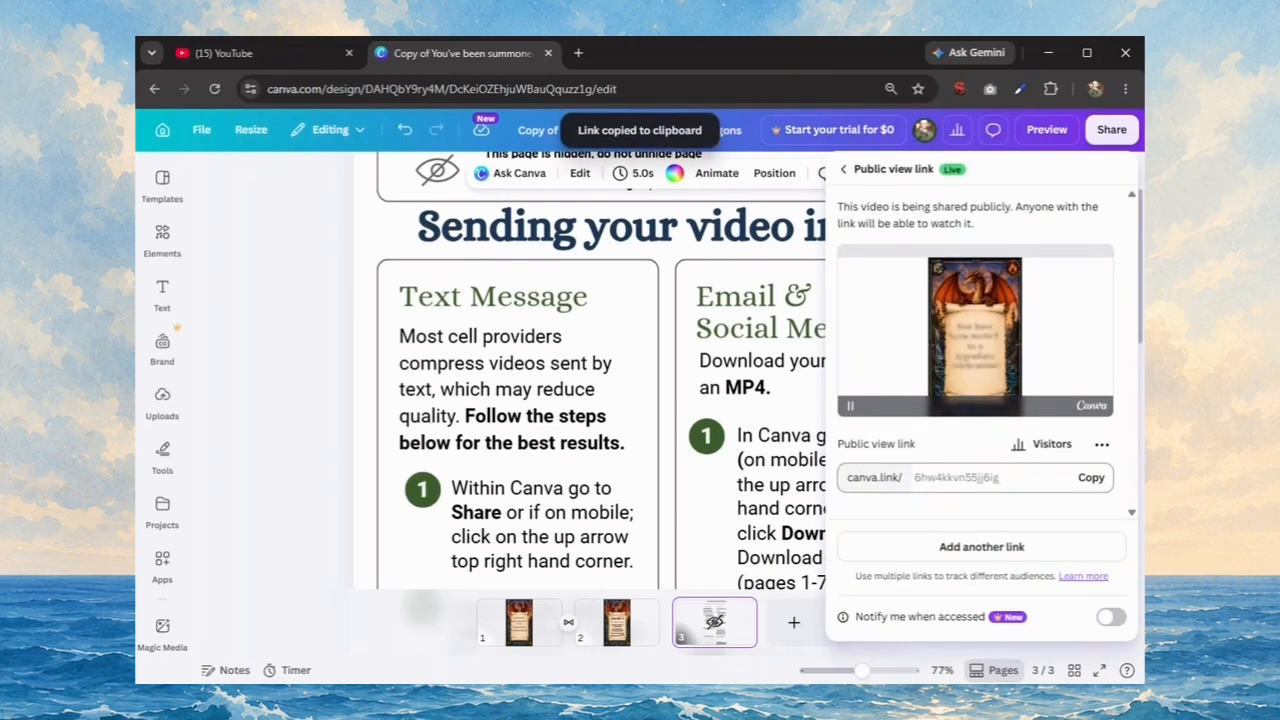
pyautogui.click(1088, 480)
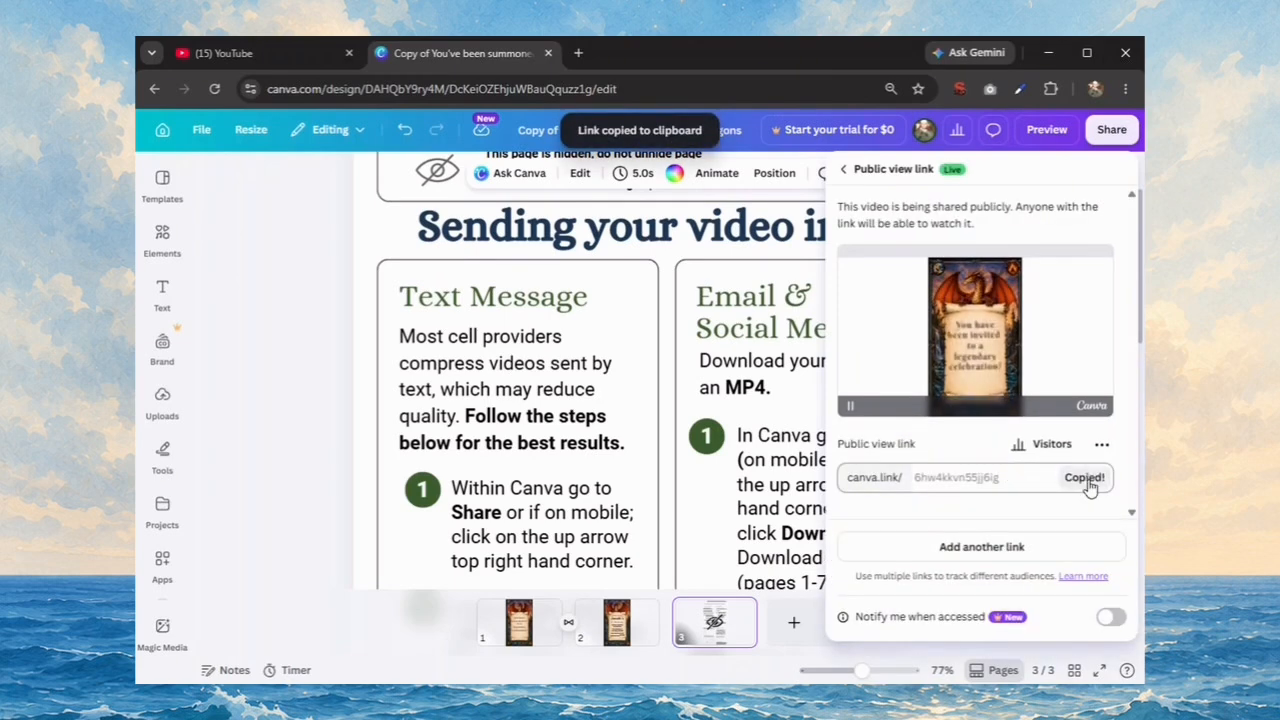
# Open the copied public view link in a new browser tab and play the invitation video.
pyautogui.click(580, 53)
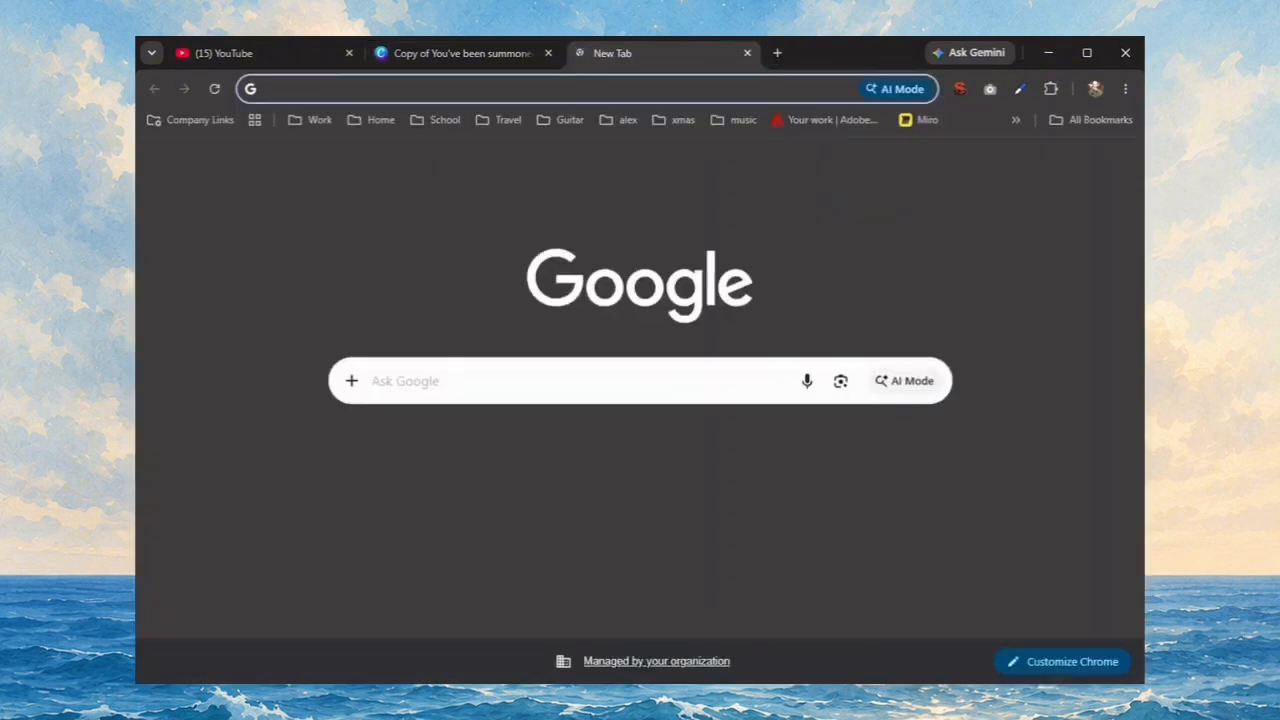
pyautogui.hotkey('ctrl', 'v')
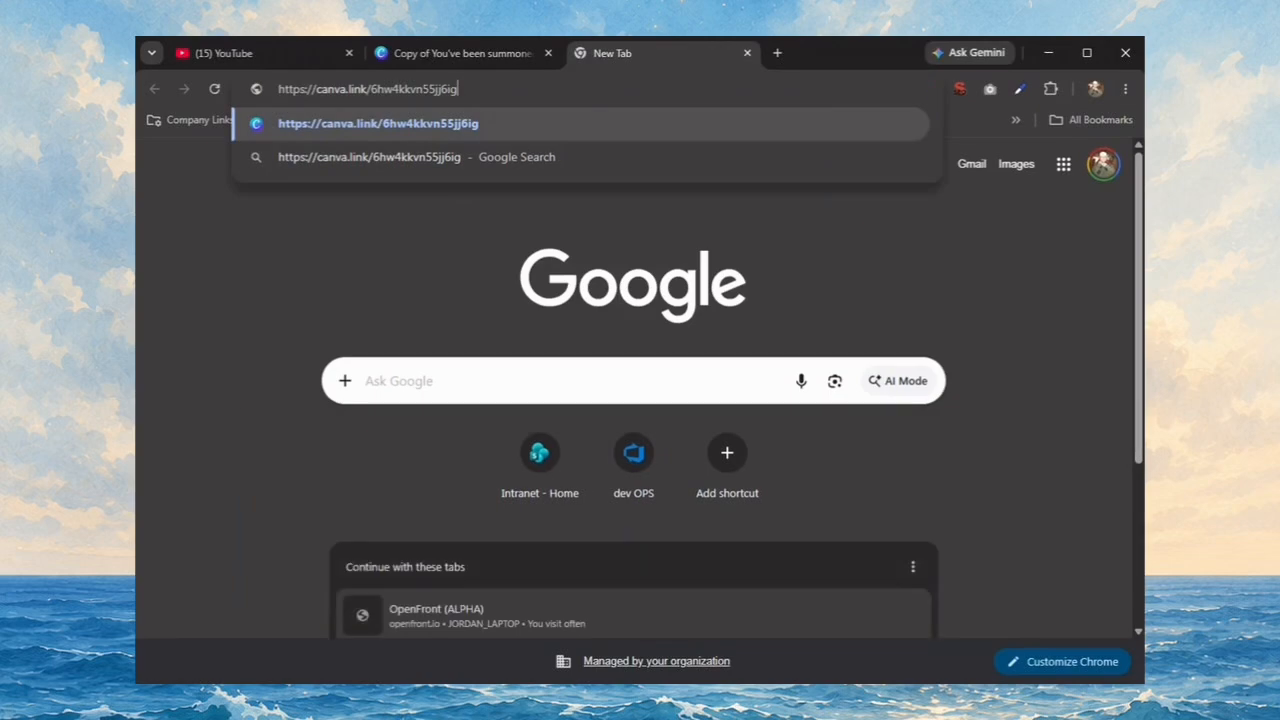
pyautogui.press('Return')
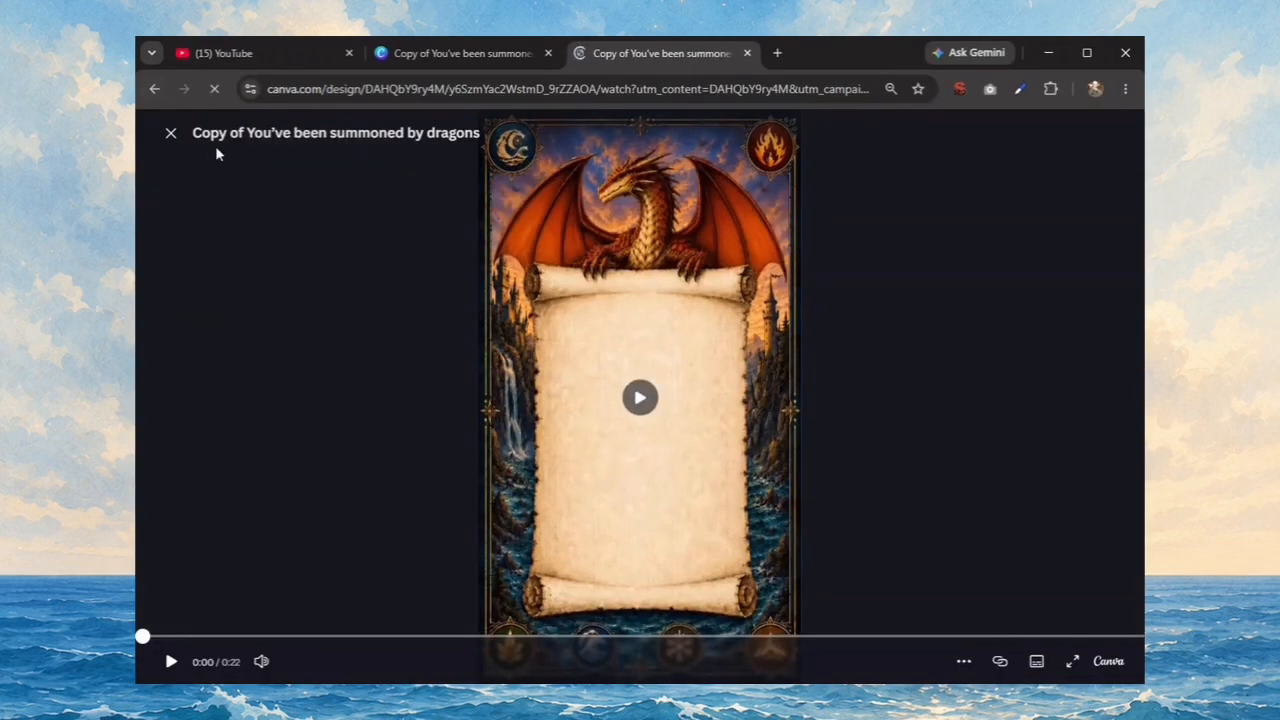
pyautogui.click(640, 402)
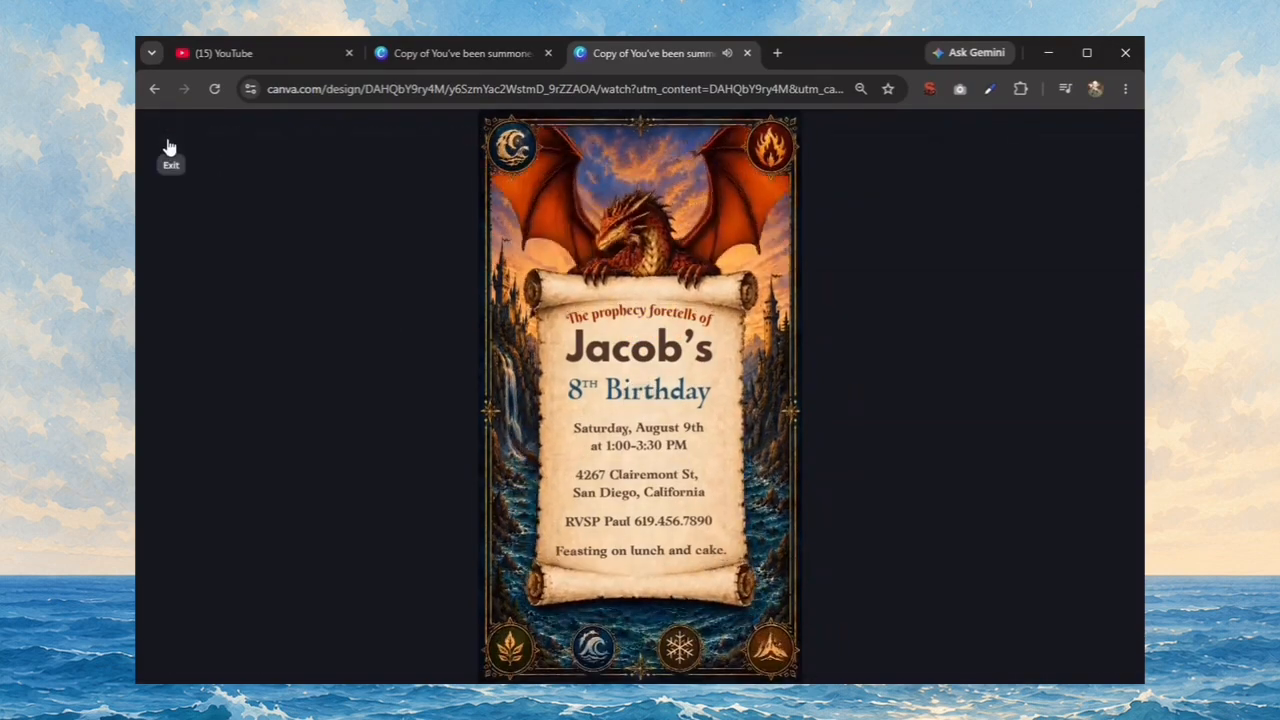
pyautogui.click(178, 150)
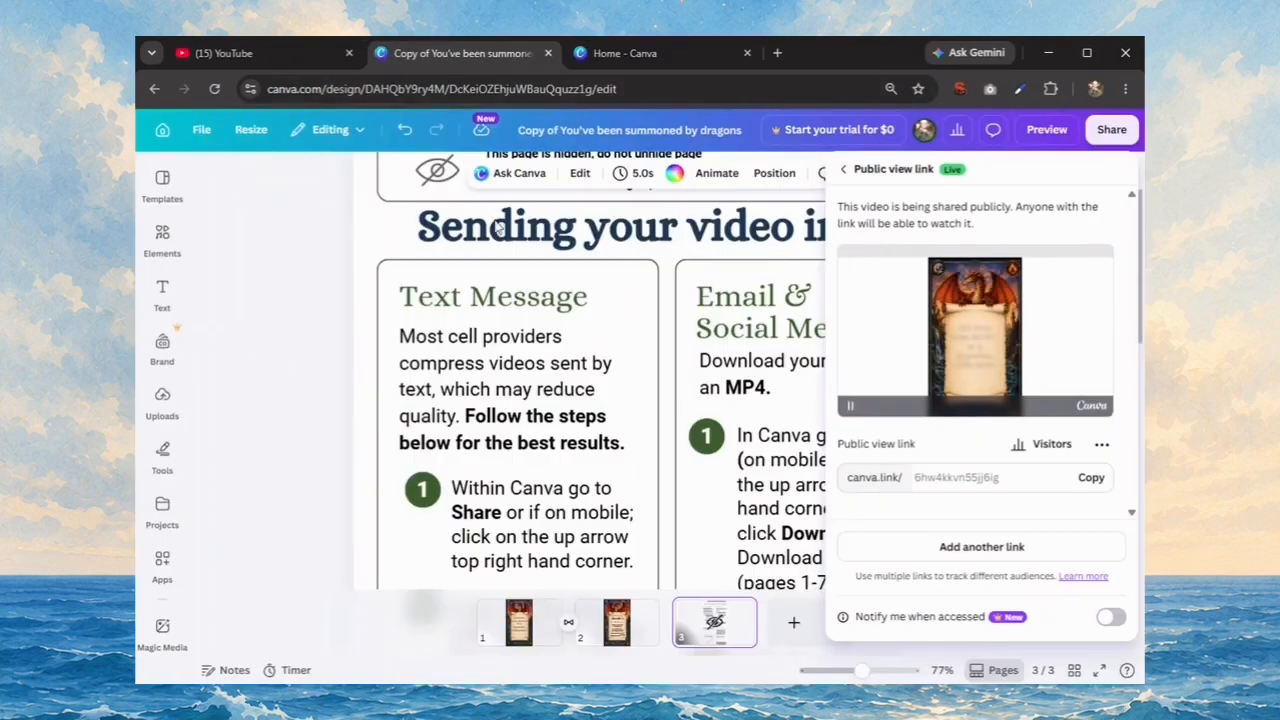
# Close the sharing options and rename the design to "Change Name Here".
pyautogui.click(279, 384)
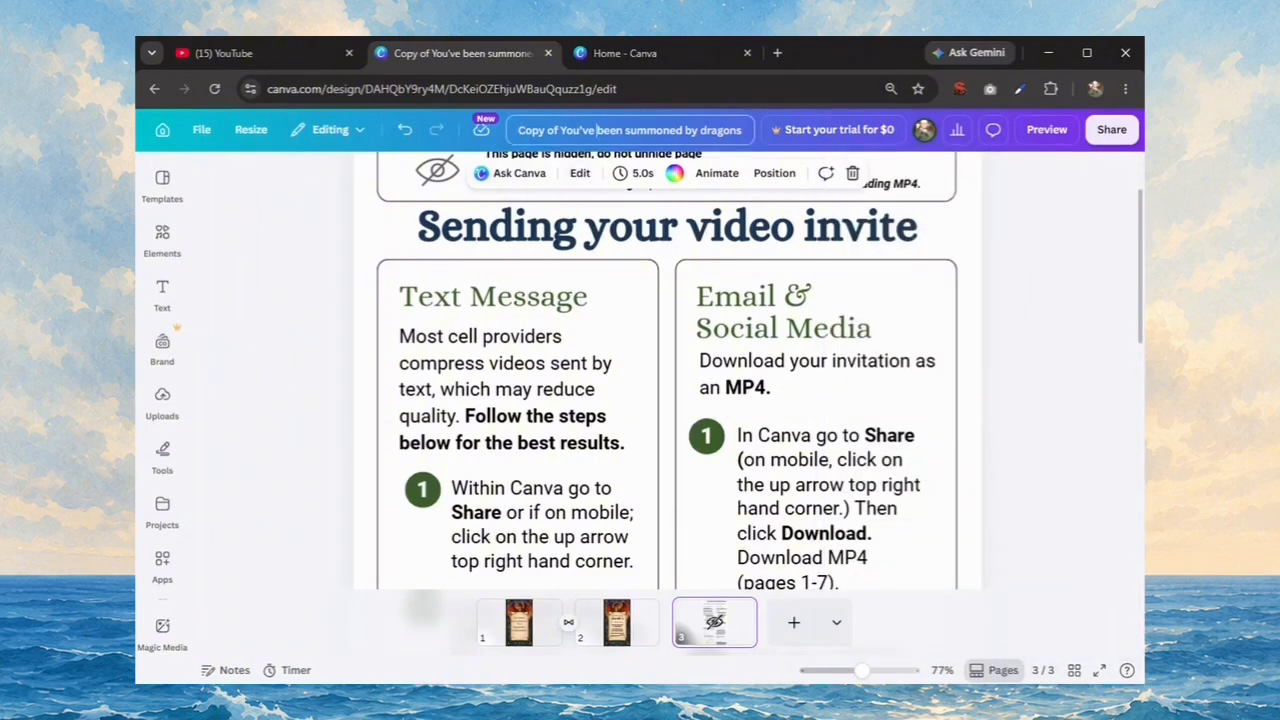
pyautogui.moveTo(743, 131); pyautogui.dragTo(519, 131)
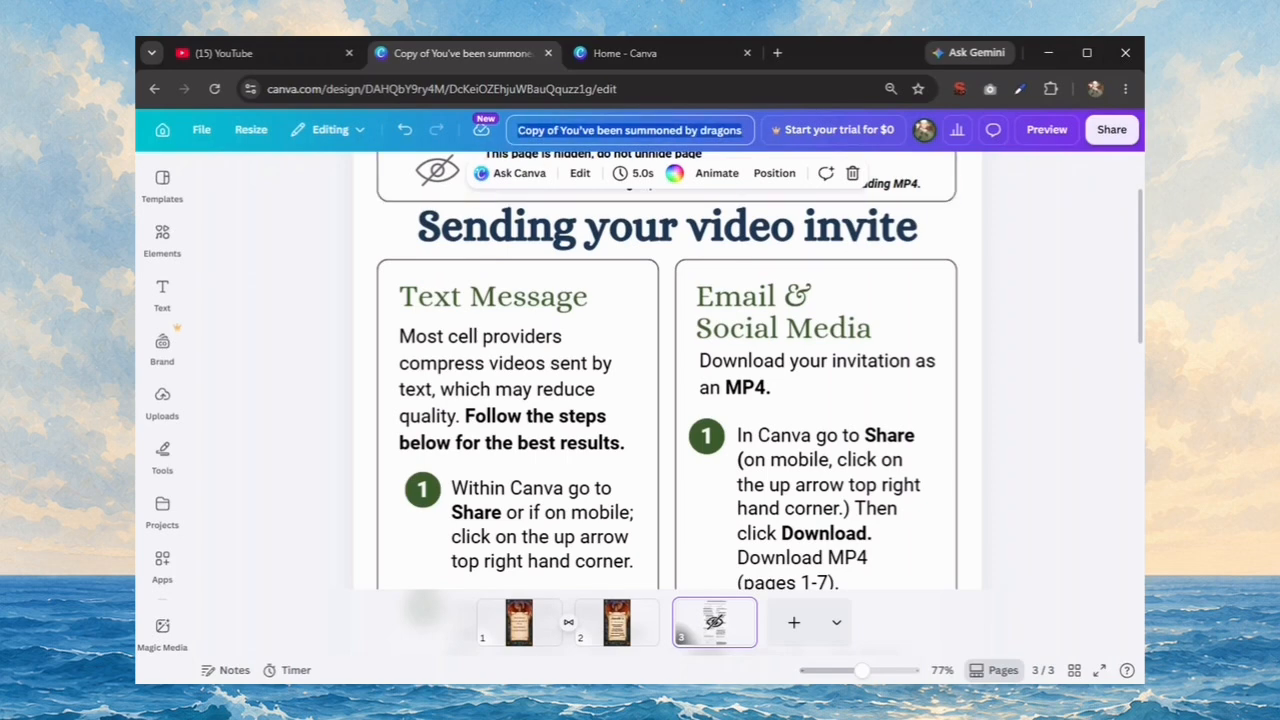
pyautogui.write('Change Name')
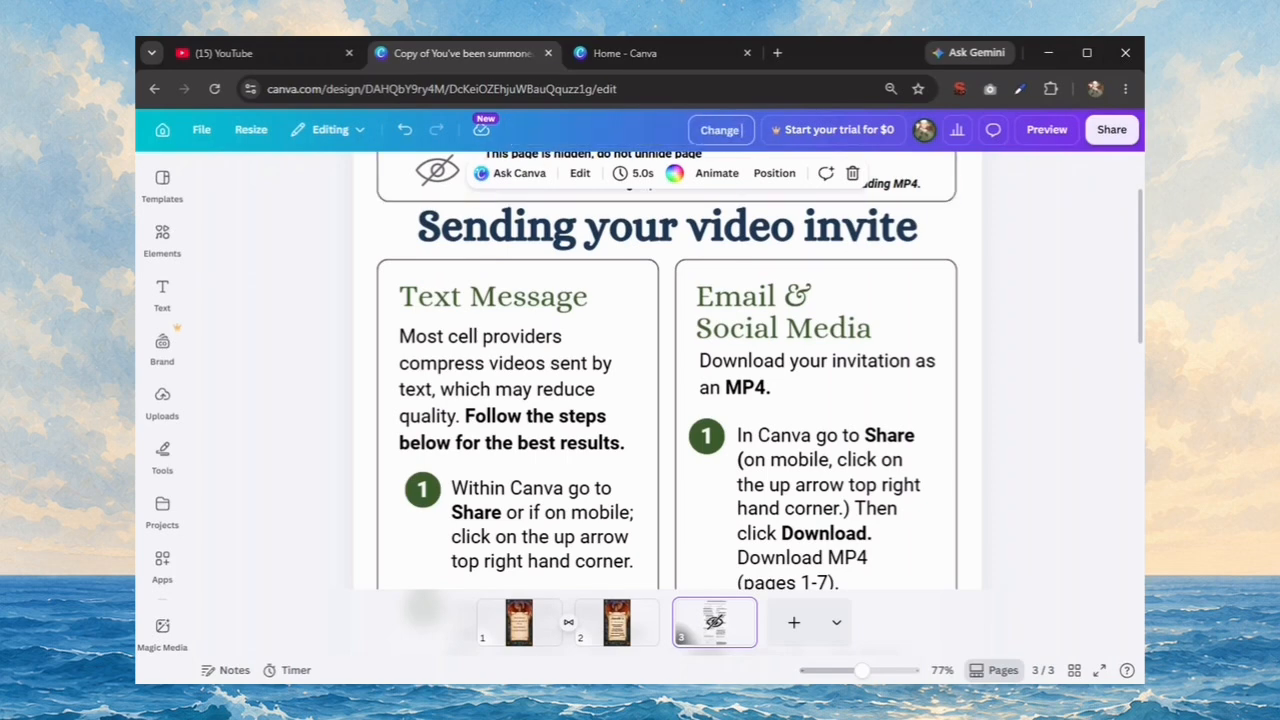
pyautogui.write(' Here')
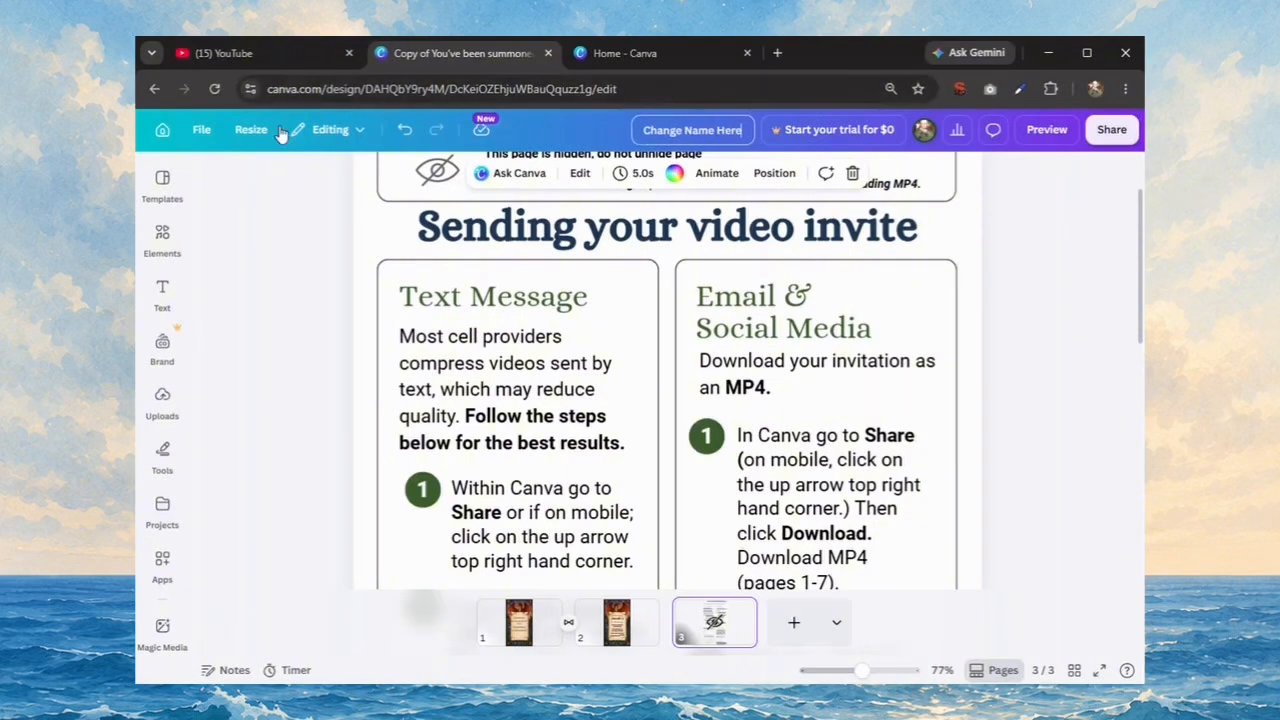
pyautogui.click(204, 131)
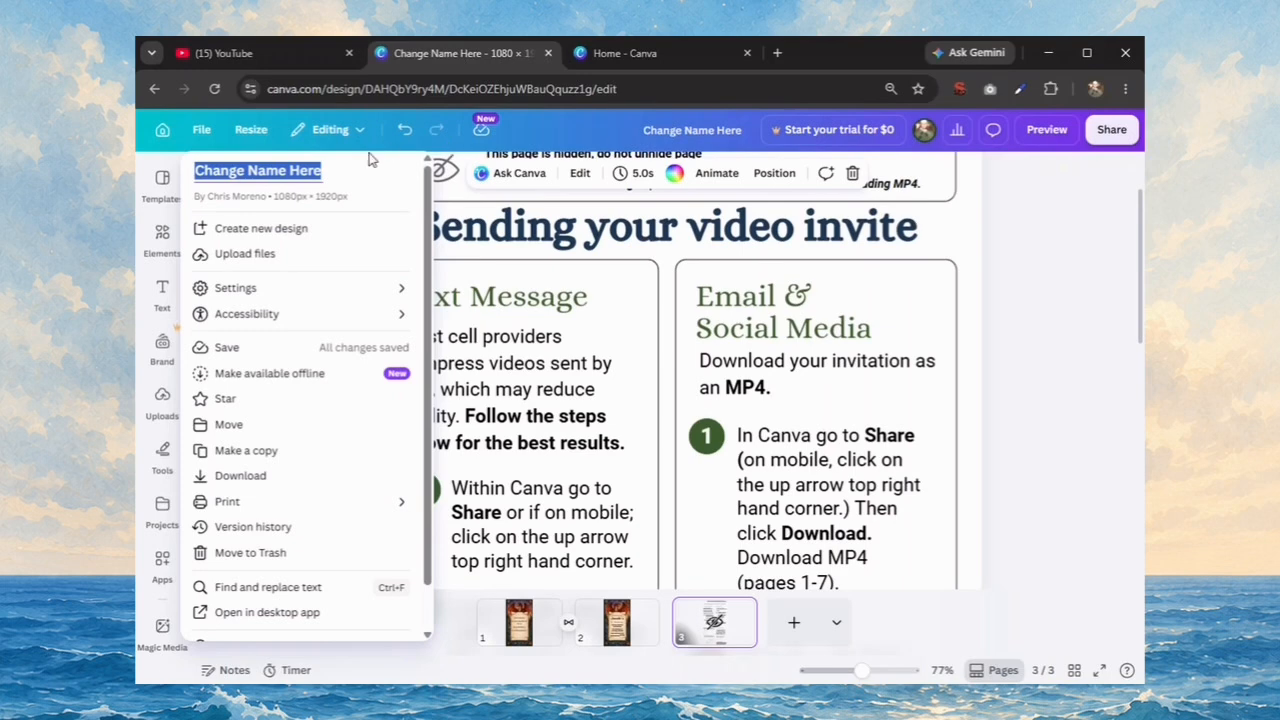
pyautogui.click(998, 300)
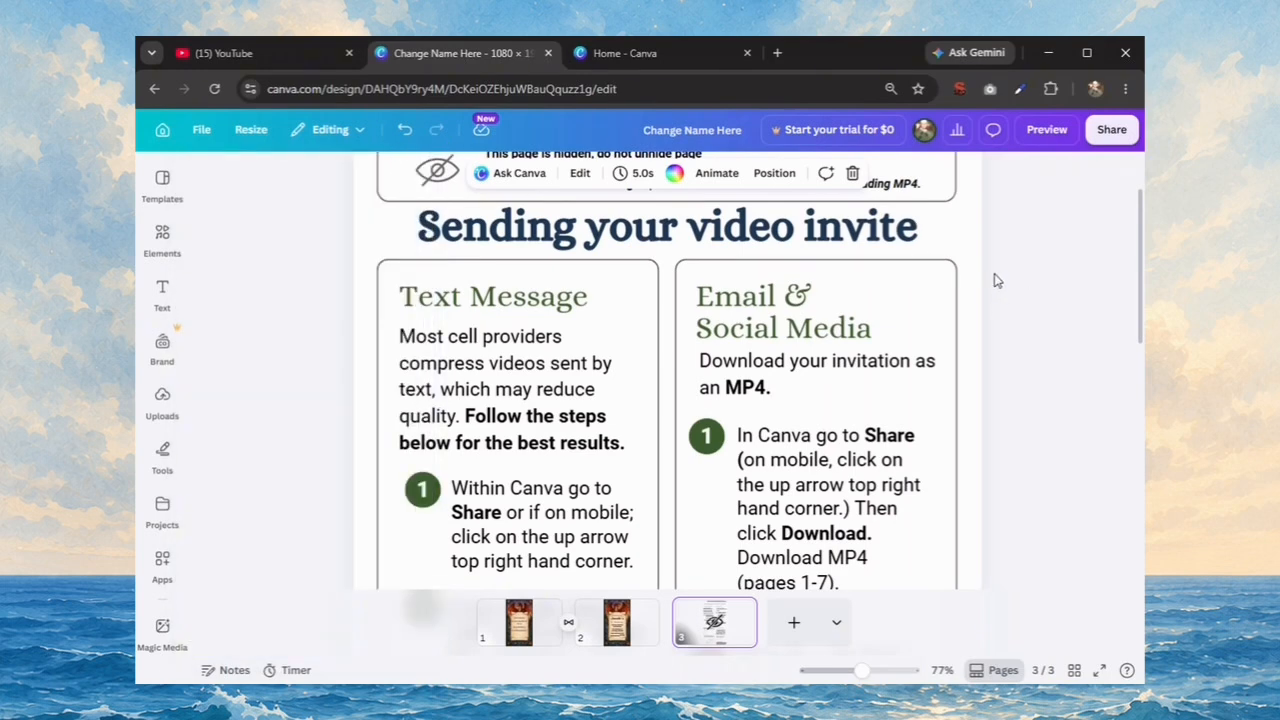
# Preview the start of the invitation video and return to the editor.
pyautogui.click(1035, 137)
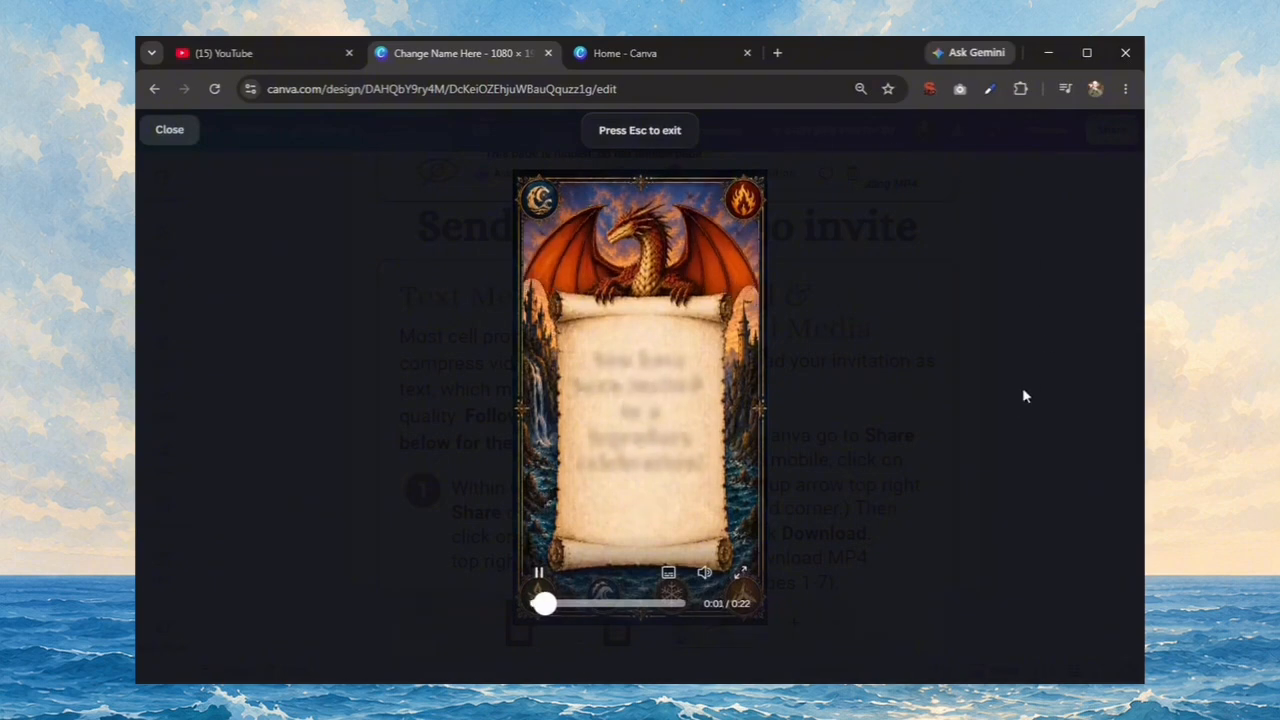
pyautogui.click(167, 132)
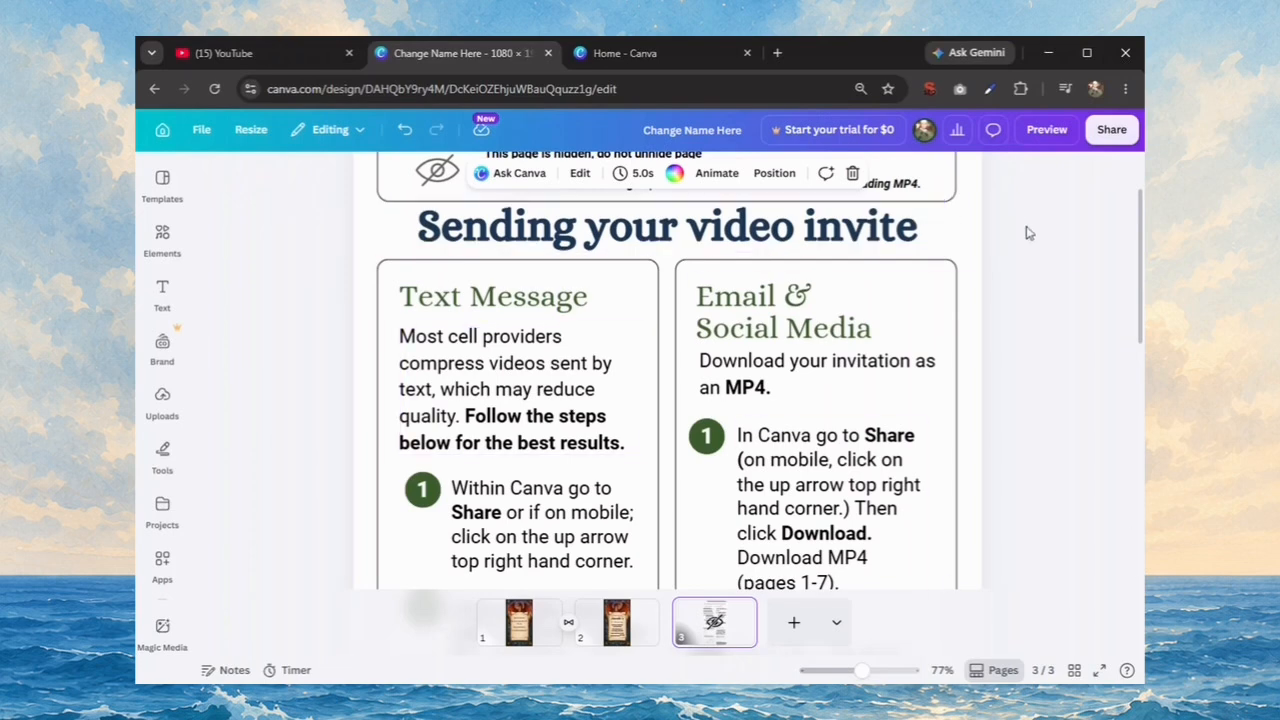
# Download pages 1-2 of the invitation as an MP4 video at 1080p (HD), leaving out the hidden page 3.
pyautogui.click(1112, 131)
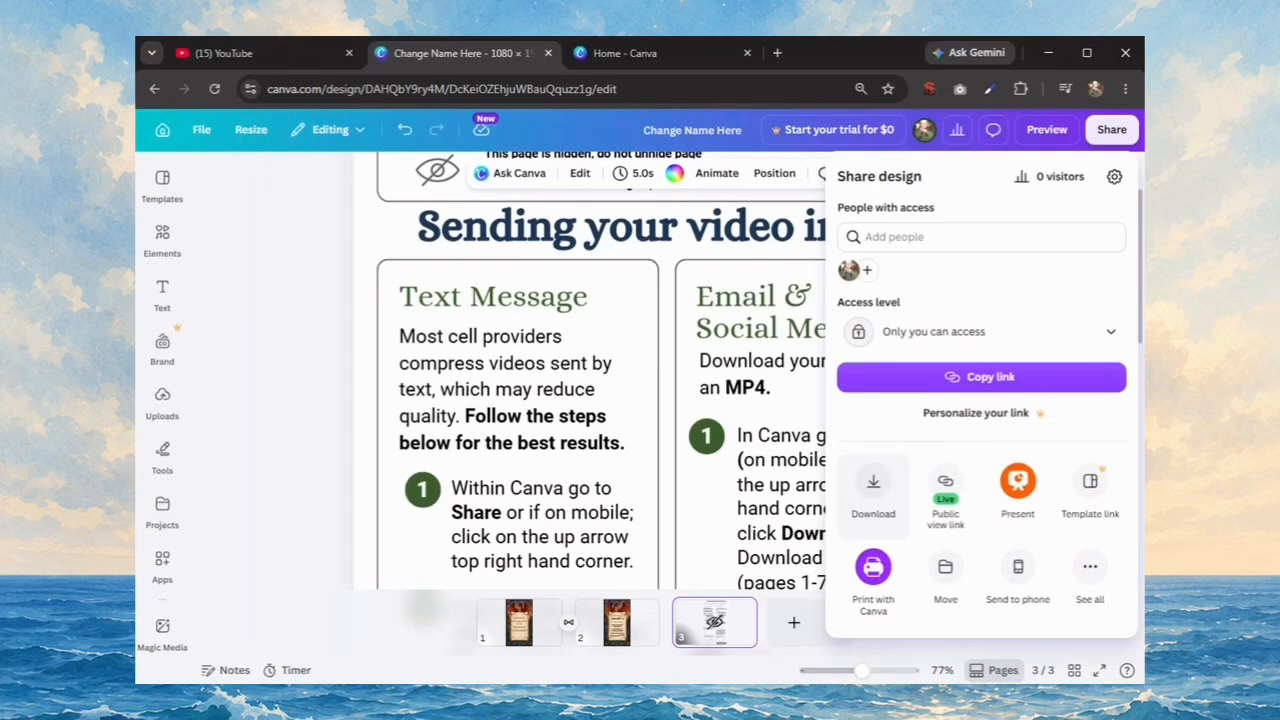
pyautogui.click(874, 497)
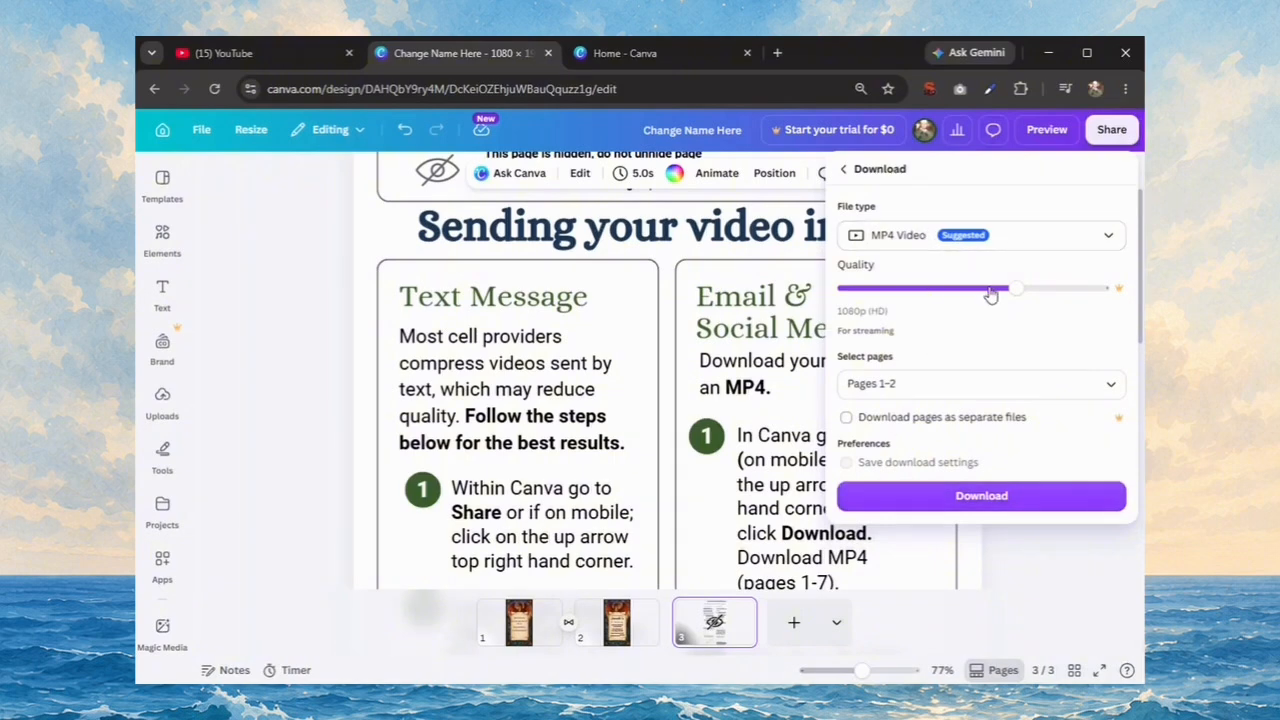
pyautogui.click(1119, 394)
pyautogui.scroll(-1, 910, 590)
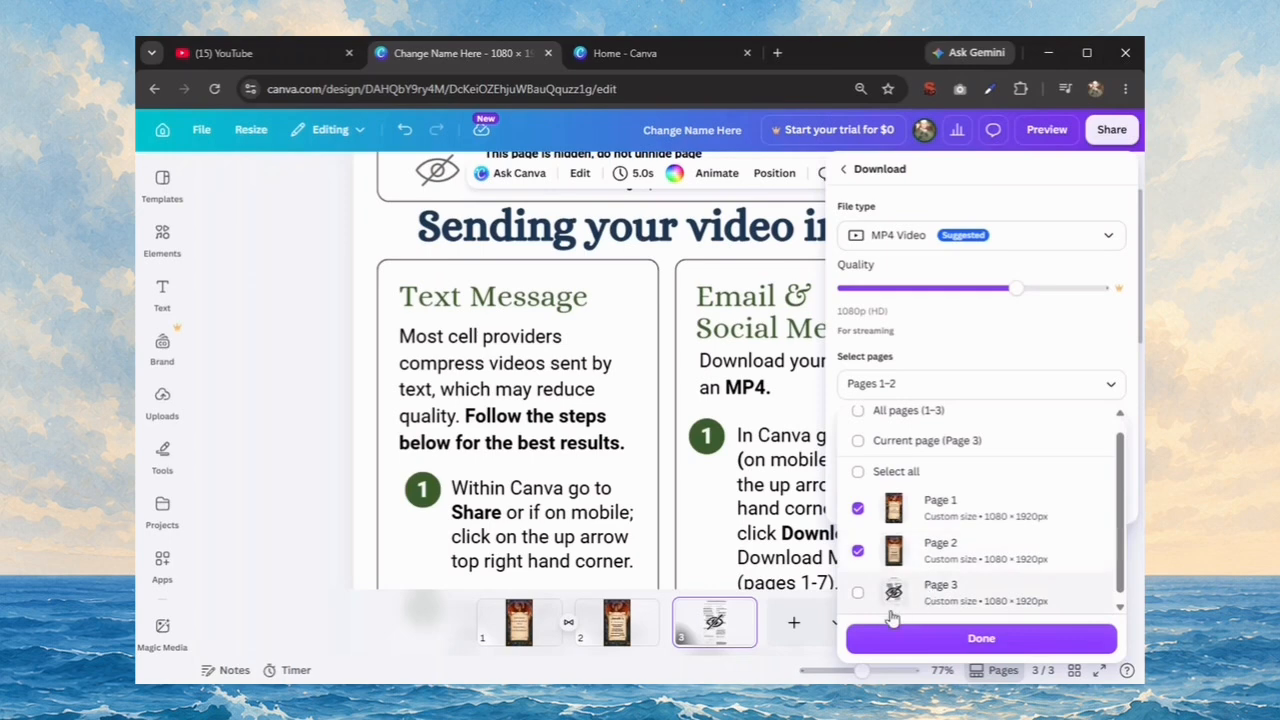
pyautogui.scroll(1, 943, 553)
pyautogui.click(1003, 325)
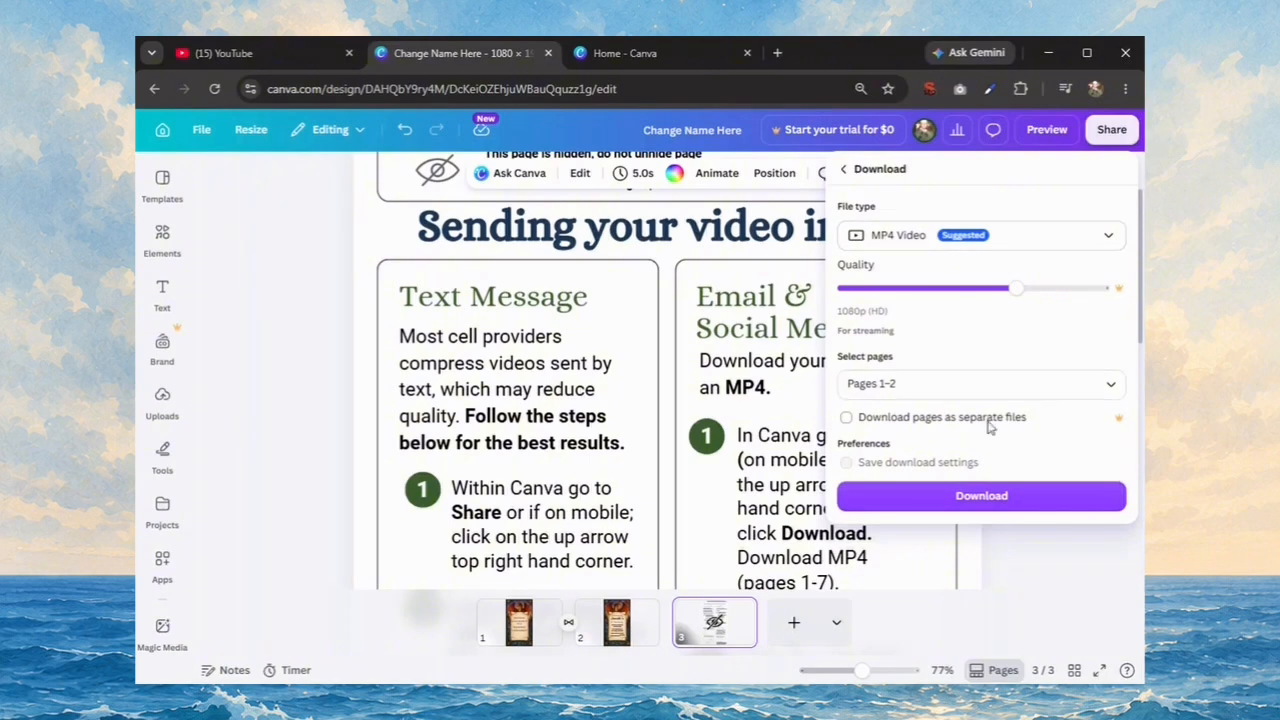
pyautogui.click(999, 505)
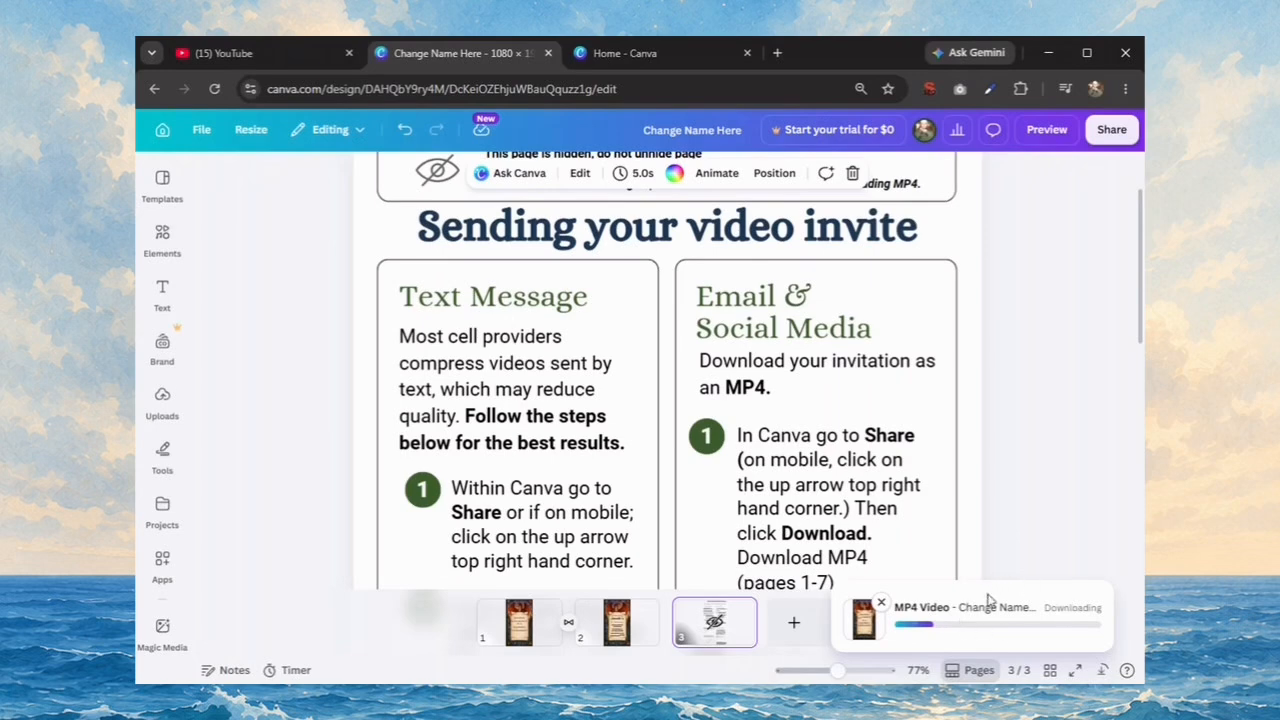
# Open the CraftyBashbyAriel shop page on Etsy in a new browser tab.
pyautogui.click(777, 52)
pyautogui.hotkey('ctrl', 'v')
pyautogui.press('Return')
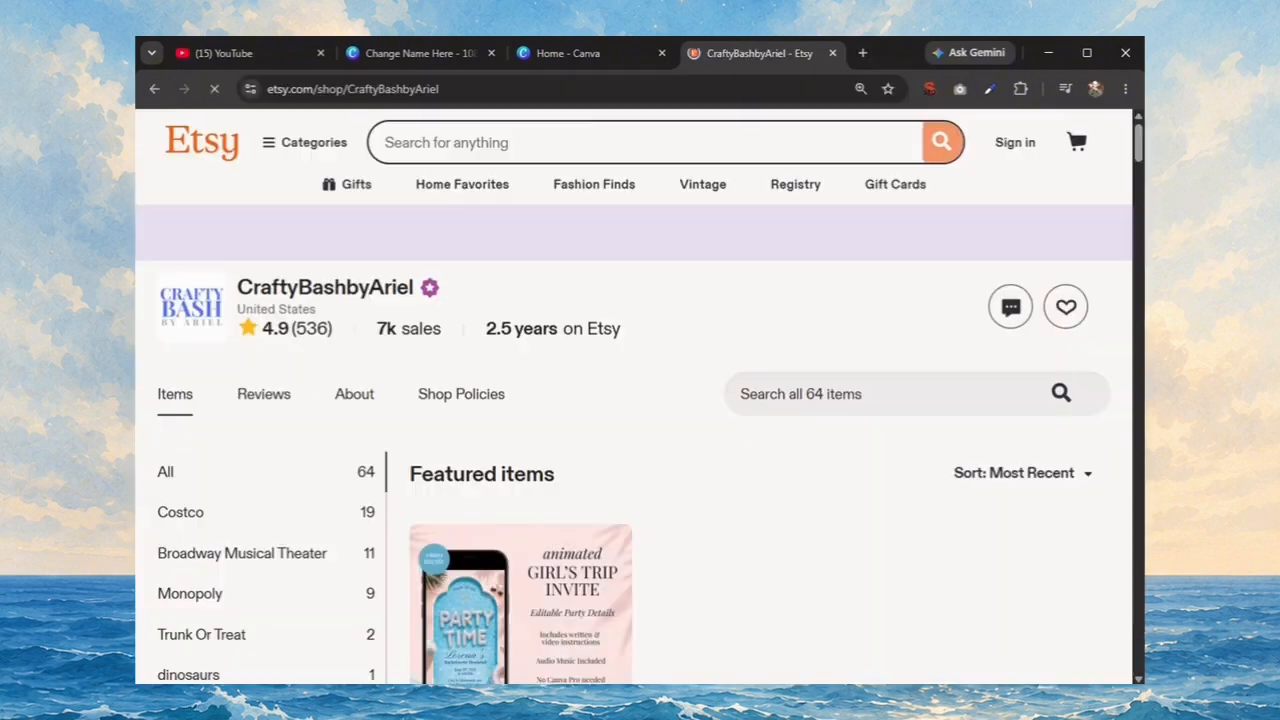